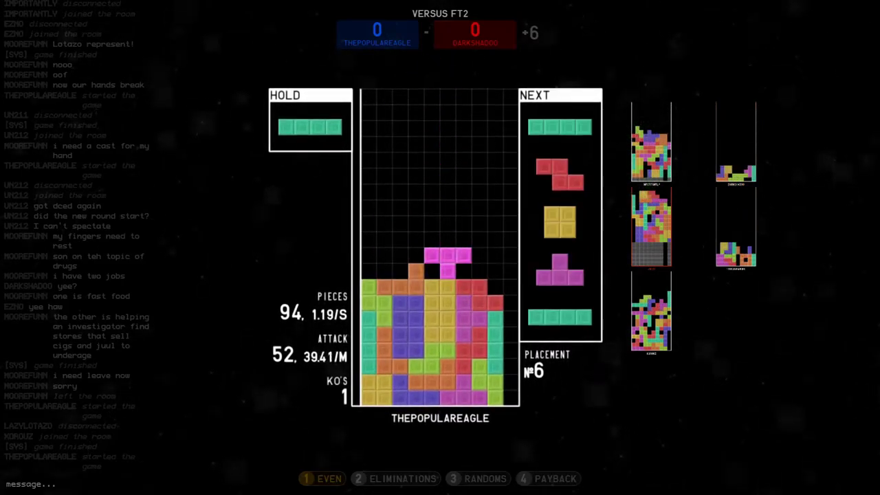
Stack pieces, then drop the I piece for a four-line quad clear
key(space)
key(space)
key(space)
key(space)
key(c)
key(space)
key(space)
key(space)
Swap the held piece and drop the square piece into place as the round ends
key(c)
key(space)
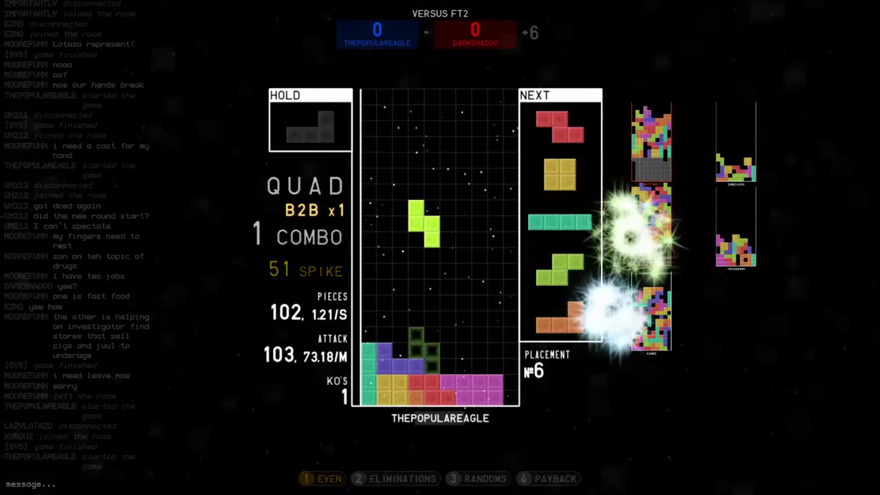
key(space)
key(c)
key(space)
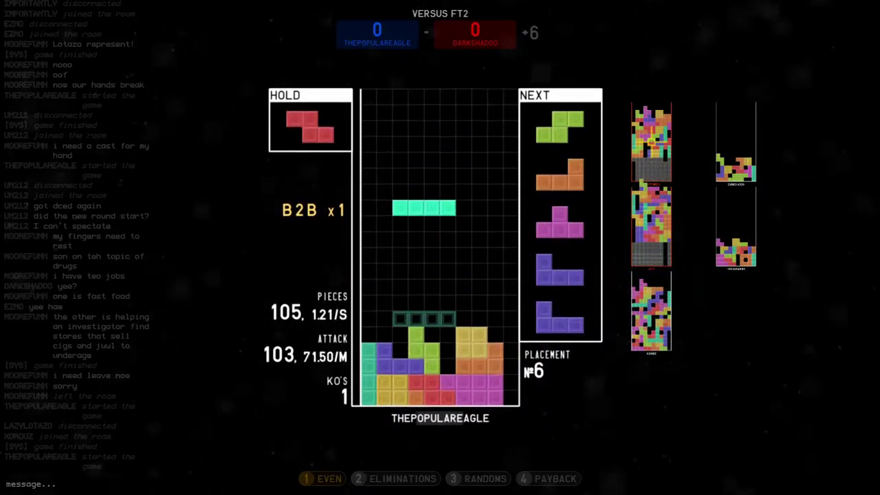
key(c)
key(space)
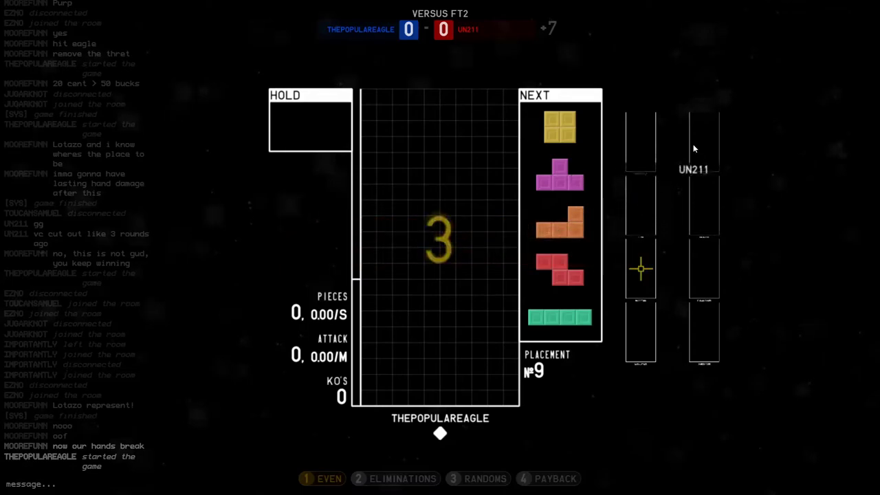
Target a specific opponent, hold the square piece and drop the T bottom-left
click(707, 187)
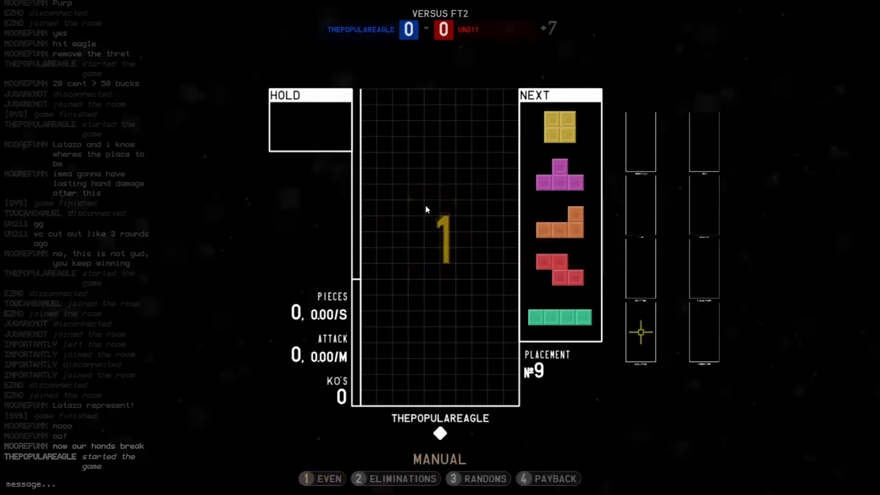
key(c)
key(Left)
key(Left)
key(Left)
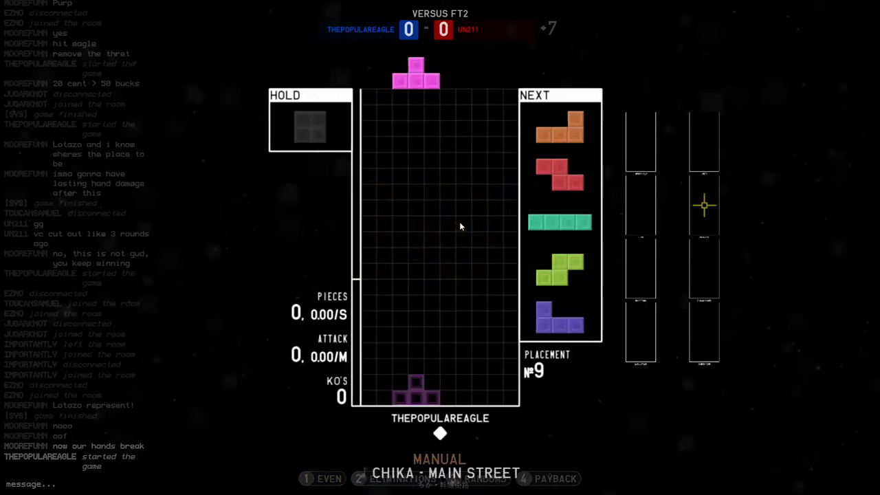
key(space)
key(Left)
Set the L and square pieces bottom-right and stand the bar beside the yellow block
key(Right)
key(Right)
key(Right)
key(space)
key(c)
key(Right)
key(Right)
key(Right)
key(space)
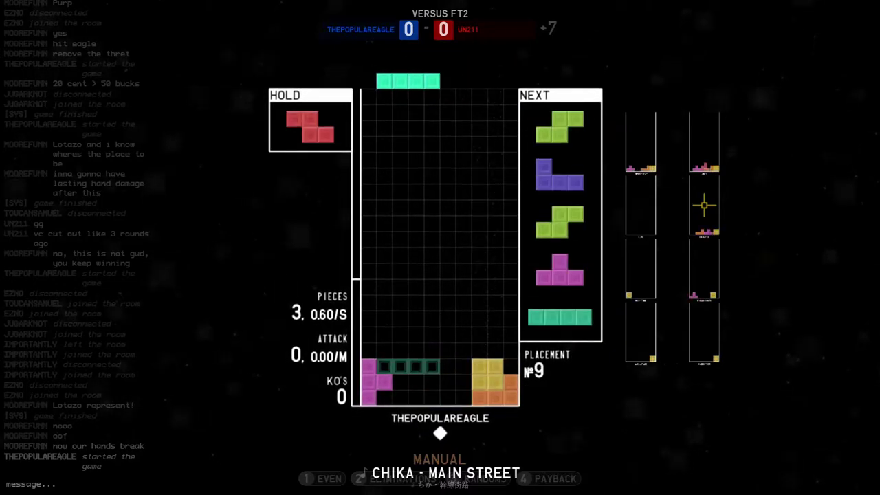
key(Right)
key(Right)
key(Right)
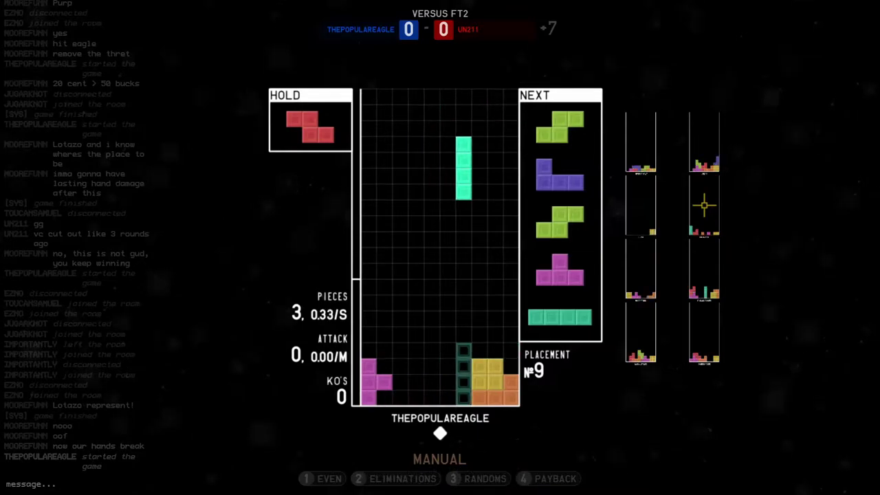
key(space)
Place the S and Z pieces at the bottom-left
key(Left)
key(Left)
key(space)
key(c)
key(Left)
key(Left)
key(Left)
key(space)
key(c)
Drop the J bottom-right, slot the T into the bottom gap, and start a combo
key(space)
key(c)
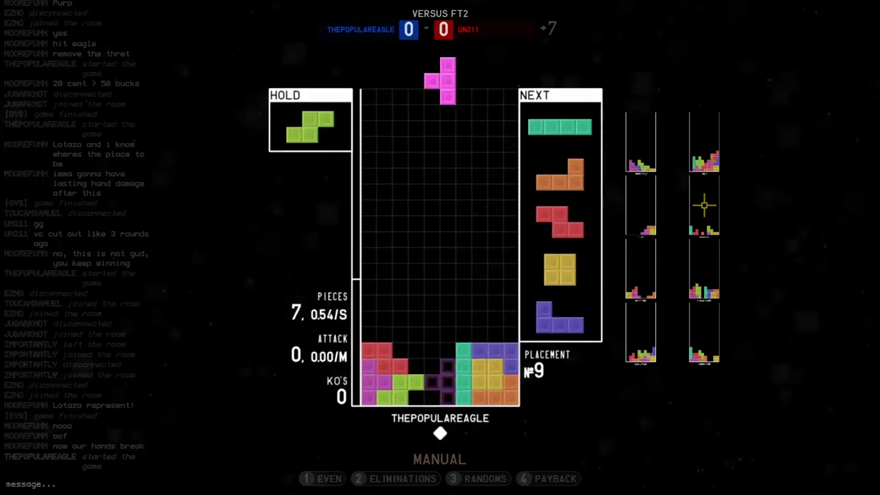
key(space)
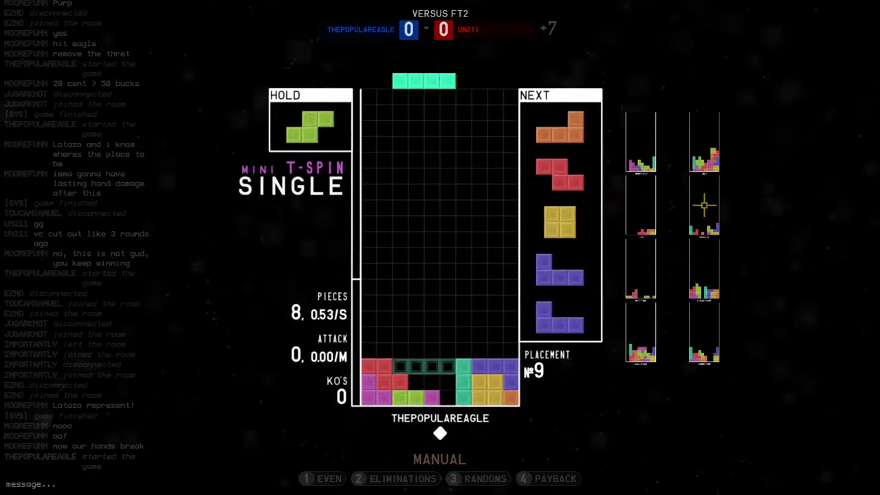
key(space)
key(c)
key(space)
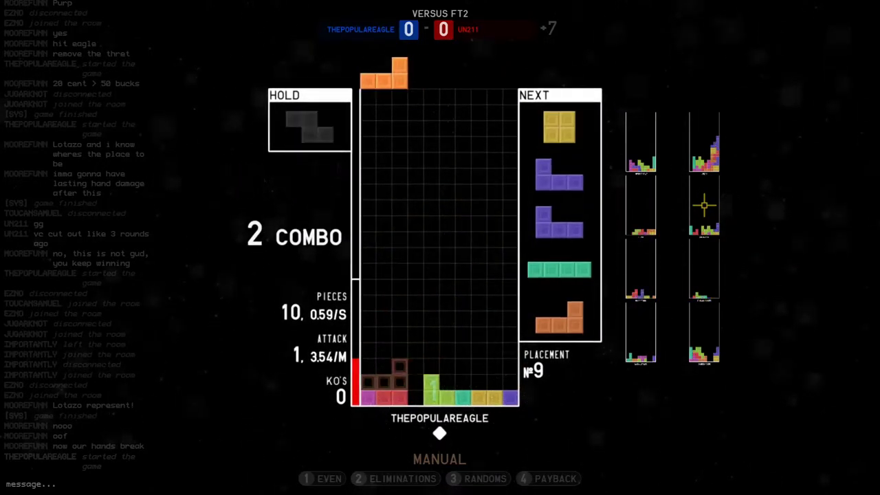
Place the L bottom-left and keep stacking under rising garbage for a two-step combo
key(space)
key(space)
key(c)
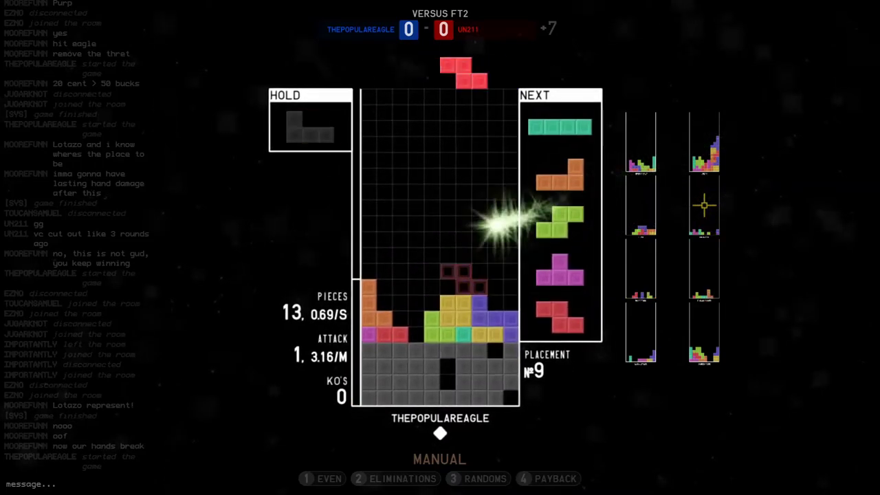
key(space)
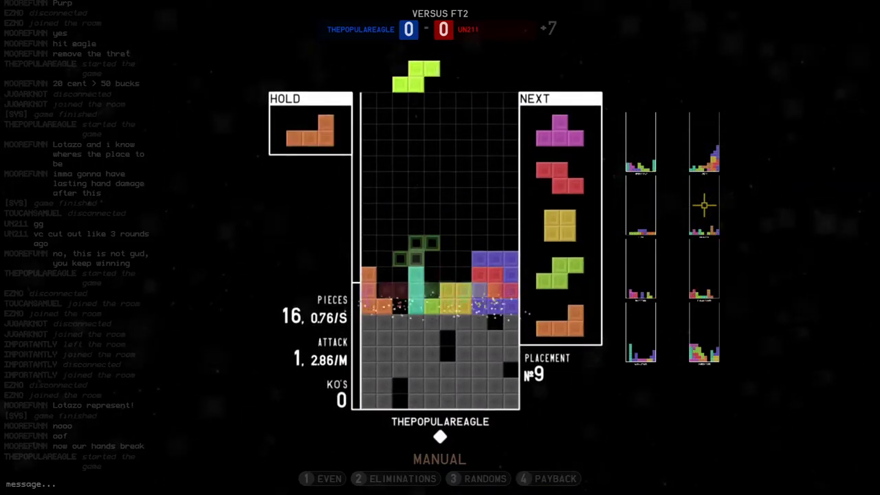
key(space)
key(space)
key(space)
key(c)
key(space)
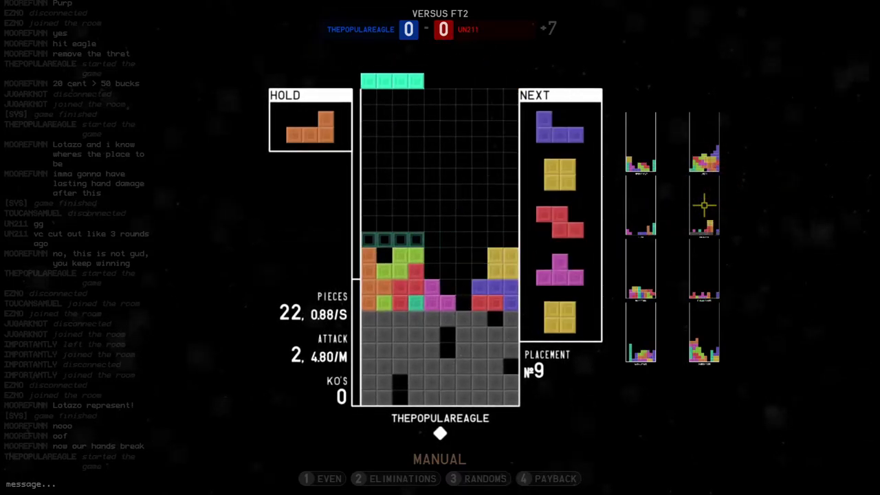
Drop the J, clear single lines into a three combo, then clear a double
key(space)
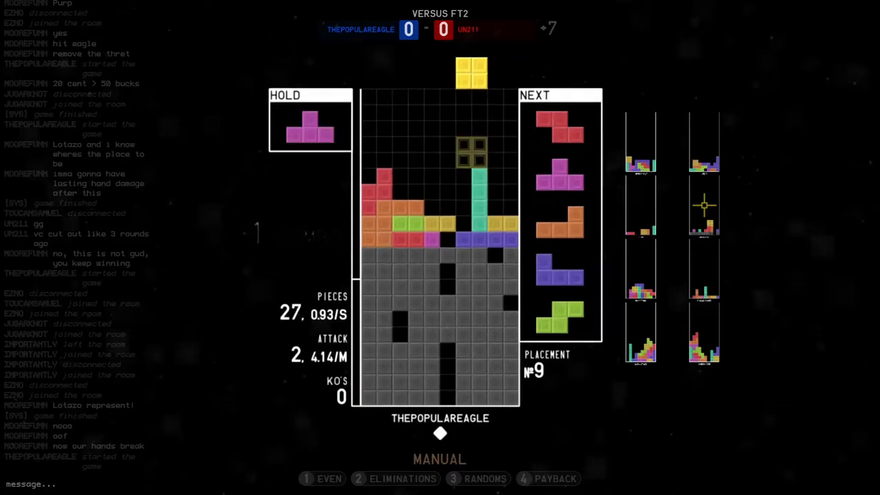
key(space)
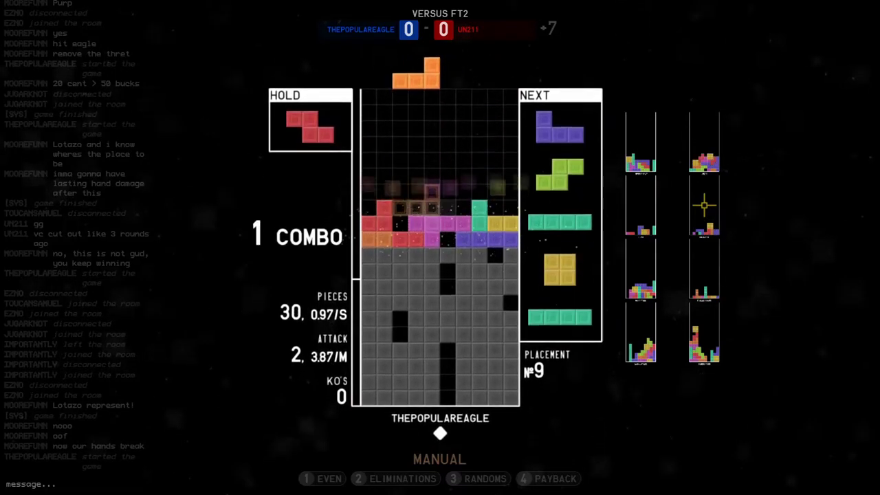
key(space)
key(space)
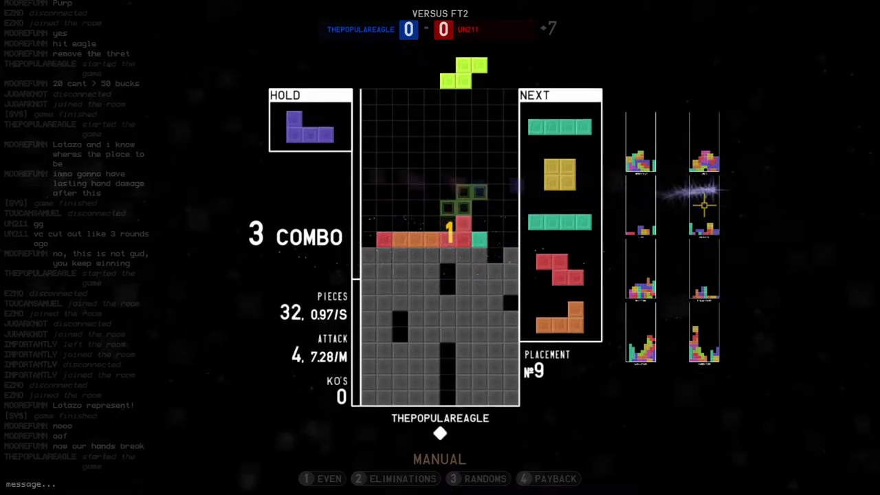
key(c)
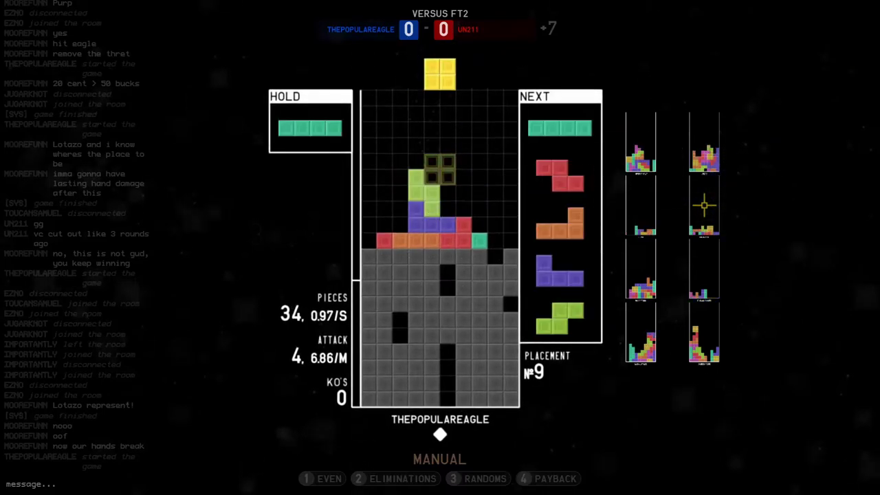
key(space)
key(space)
key(space)
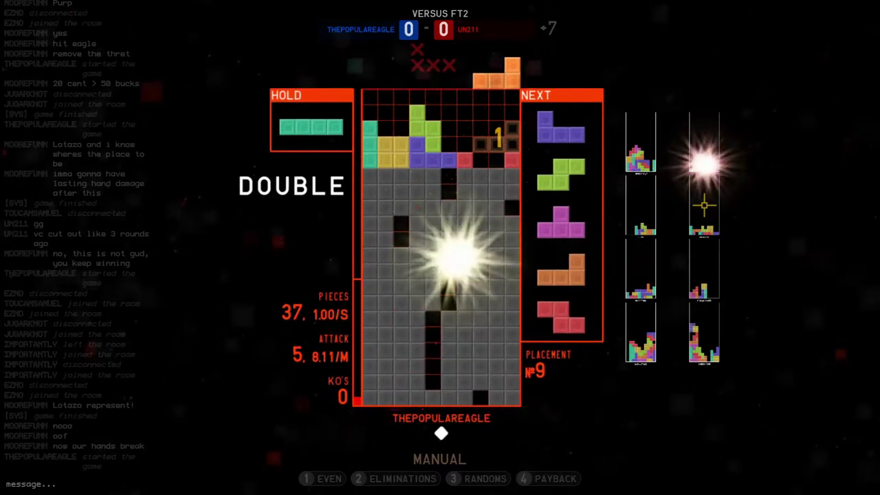
key(space)
key(space)
key(space)
key(space)
Keep the combo going, clear a quad, and drop the square piece
key(c)
key(space)
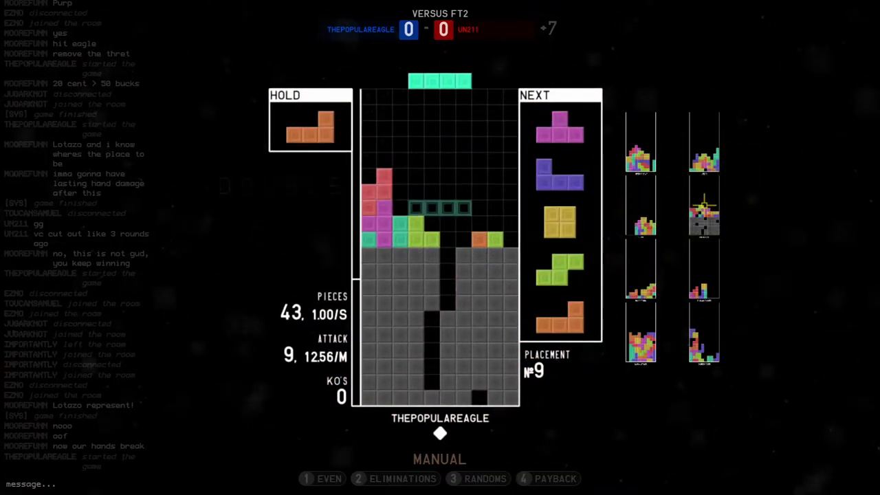
key(space)
key(space)
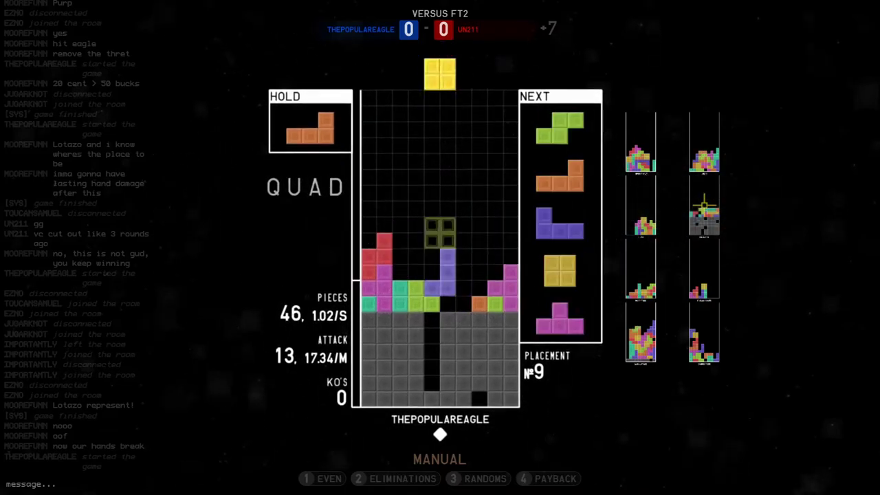
key(space)
key(c)
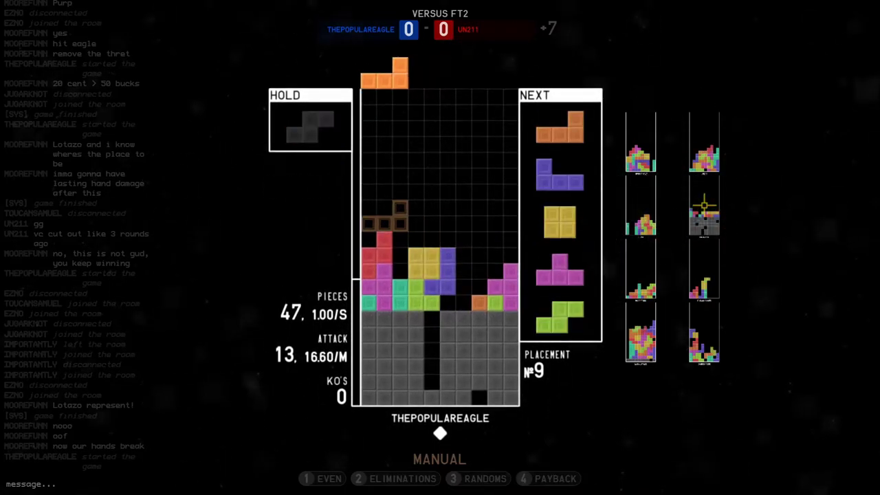
Place pieces to clear a line, then clear a double with the L and bar
key(space)
key(c)
key(space)
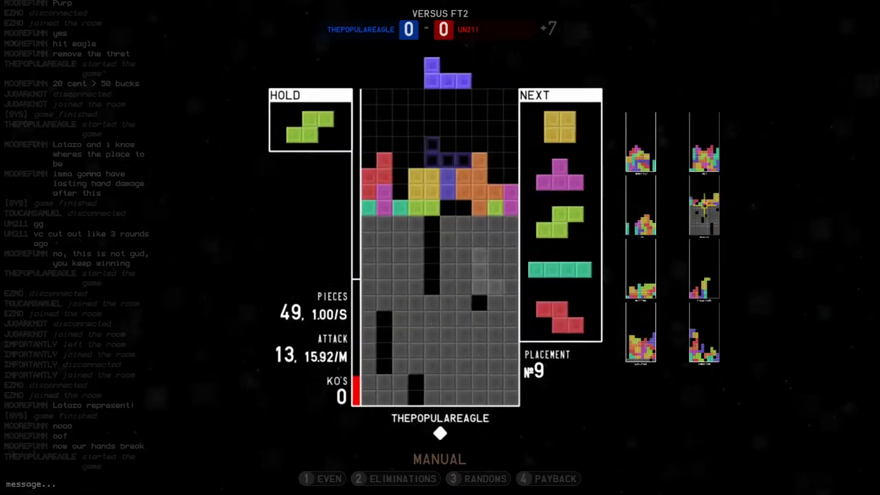
key(space)
key(space)
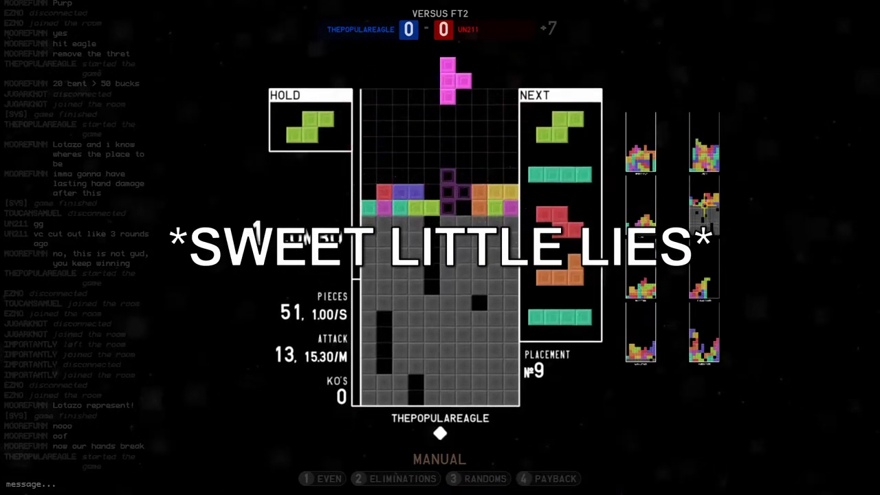
key(space)
key(space)
key(space)
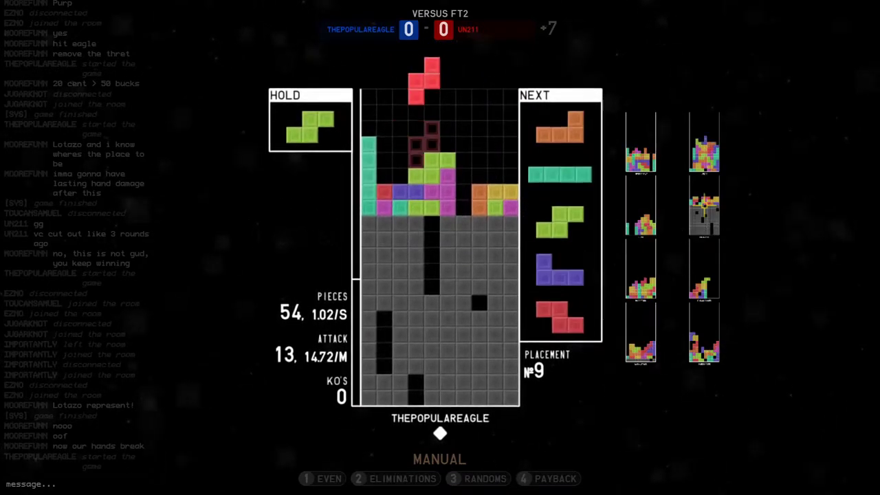
key(space)
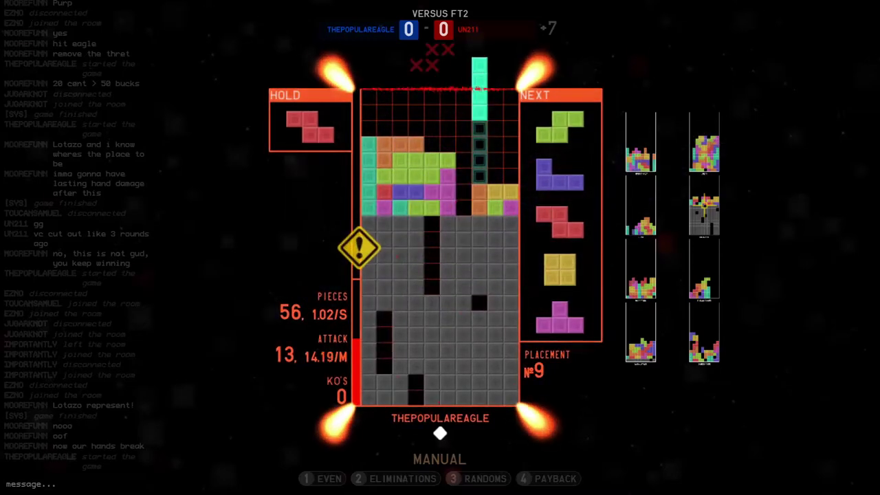
key(space)
Stack under rising garbage, clear a line, then drop the I piece for a quad
key(c)
key(space)
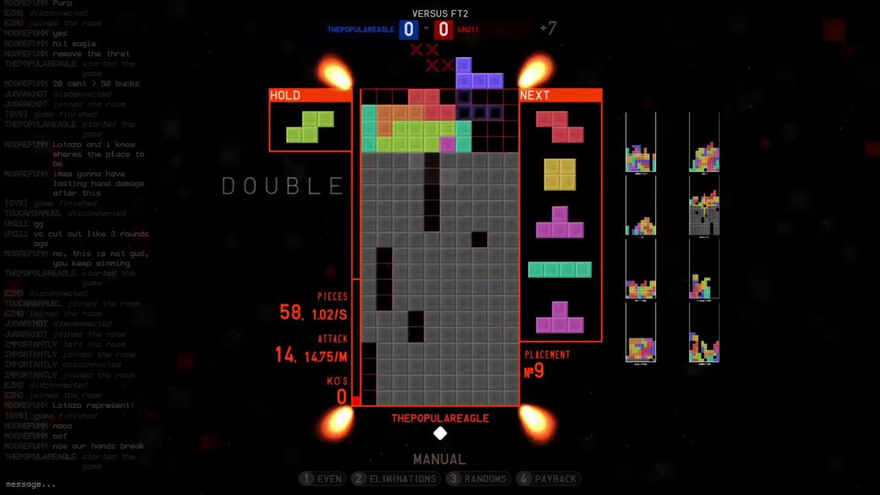
key(space)
key(space)
key(space)
key(c)
key(space)
key(space)
key(space)
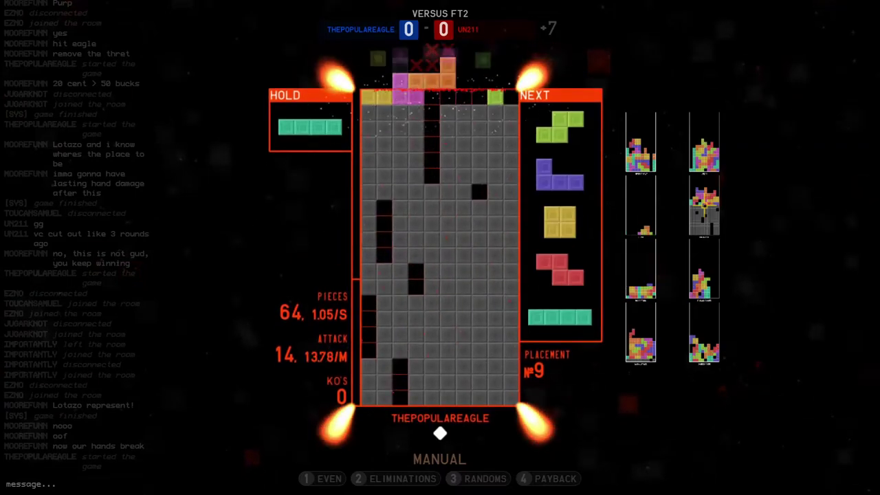
key(c)
key(space)
Drop the S top-right, swap the L for the J, and clear another quad
key(space)
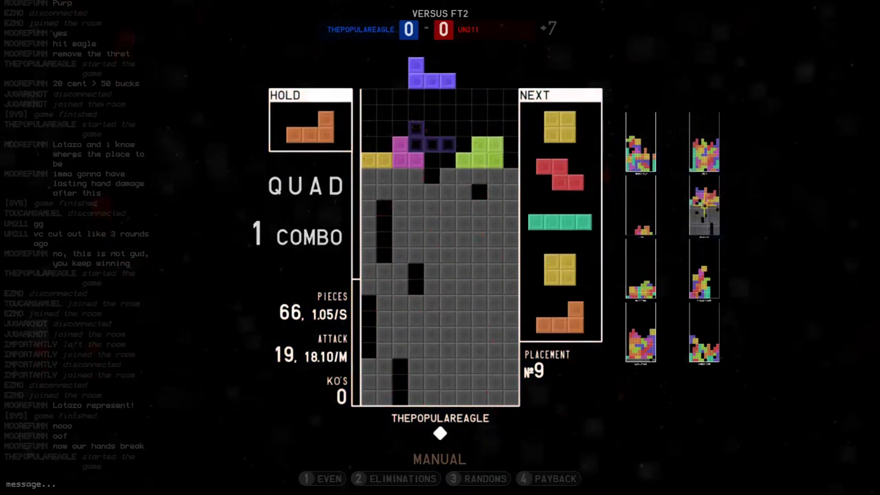
key(space)
key(c)
key(space)
key(space)
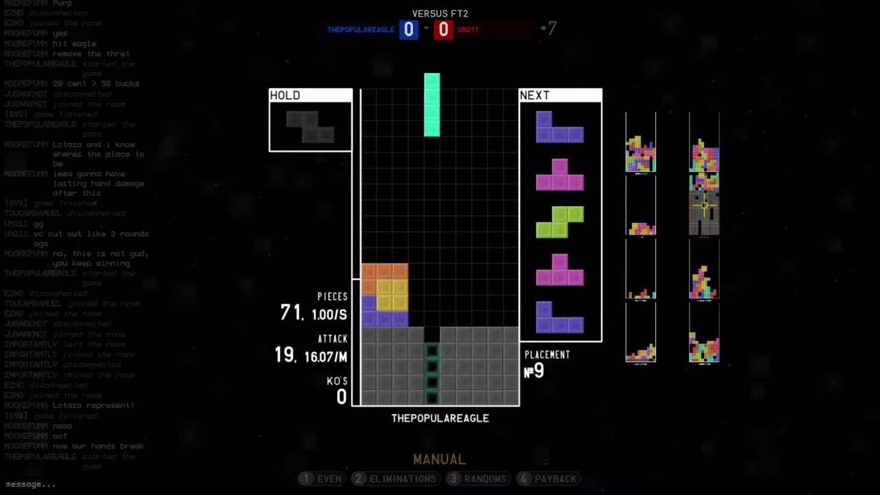
key(space)
key(c)
key(space)
key(space)
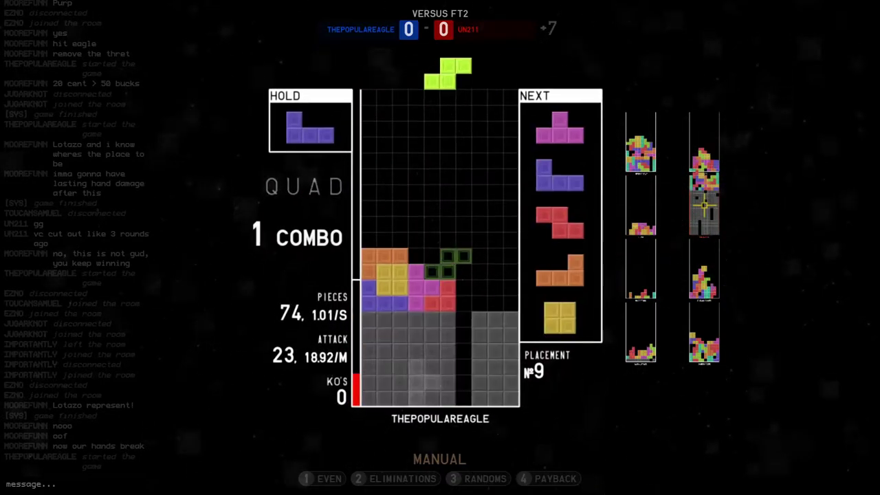
Clear a double, hold the T, then land back-to-back triple clears
key(c)
key(space)
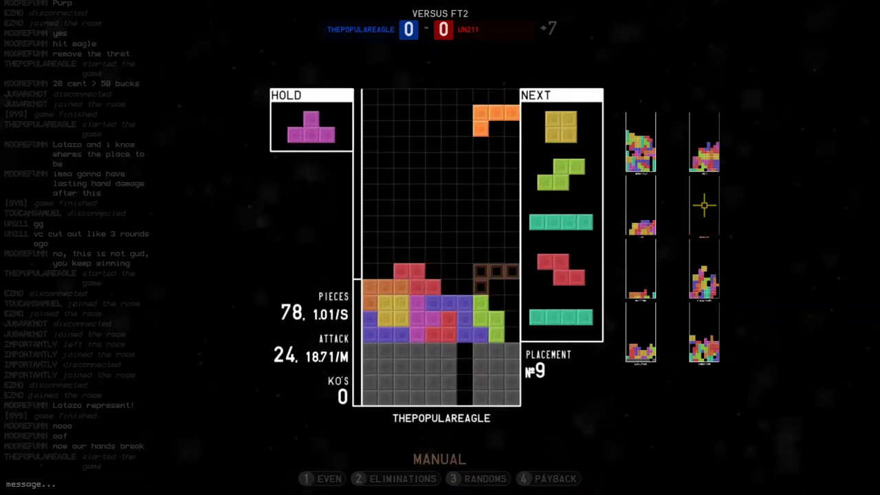
key(space)
key(c)
key(space)
key(space)
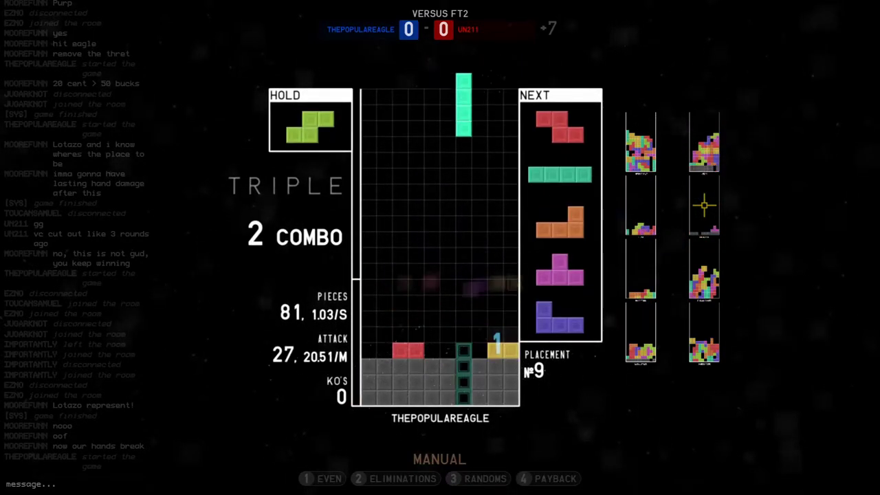
key(space)
key(space)
Hold the I piece, place the T, and clear a double to extend the combo
key(c)
key(space)
key(space)
key(space)
key(space)
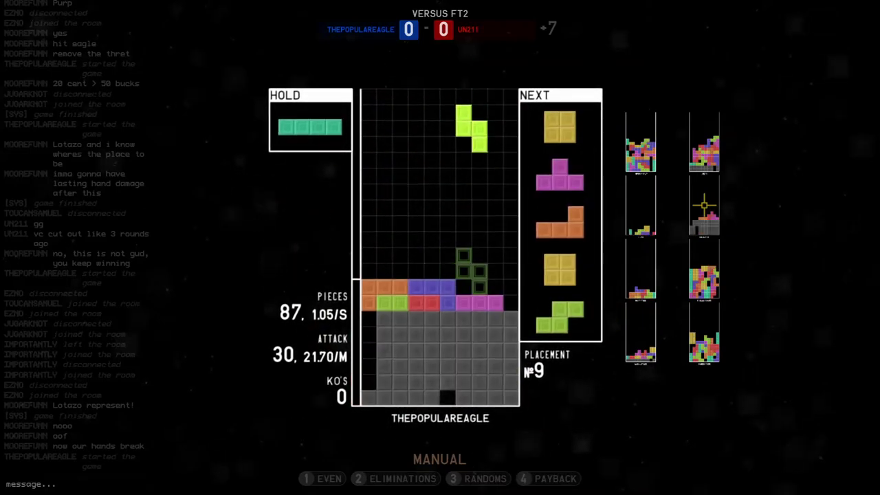
key(c)
key(space)
key(space)
key(space)
key(space)
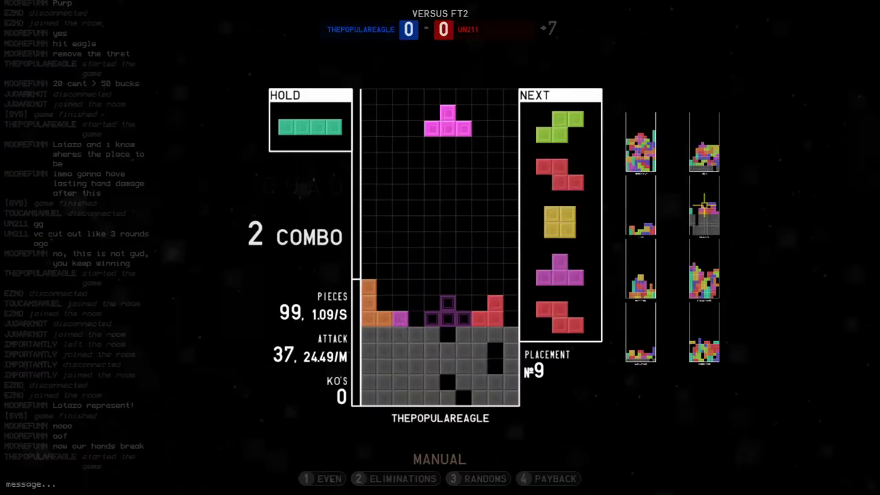
Drop a last piece after topping out, leaving the view on EZNO's live board
key(space)
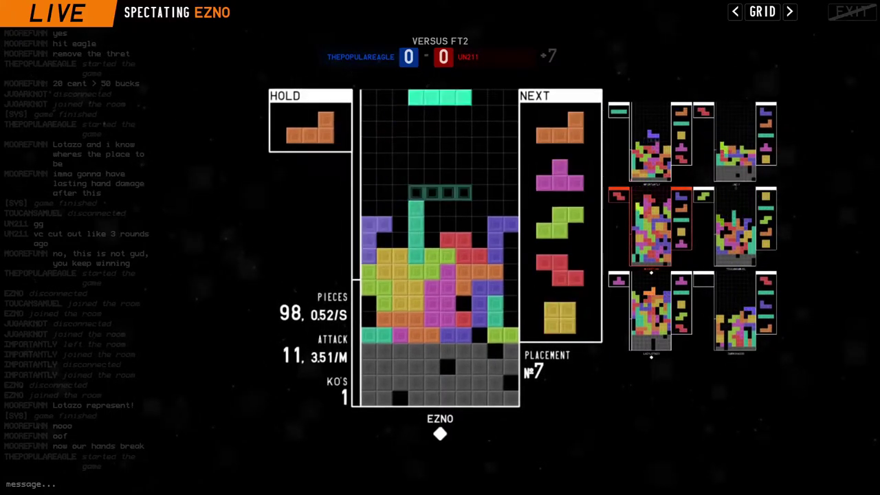
Use the arrow beside GRID to spectate the next surviving player
click(707, 301)
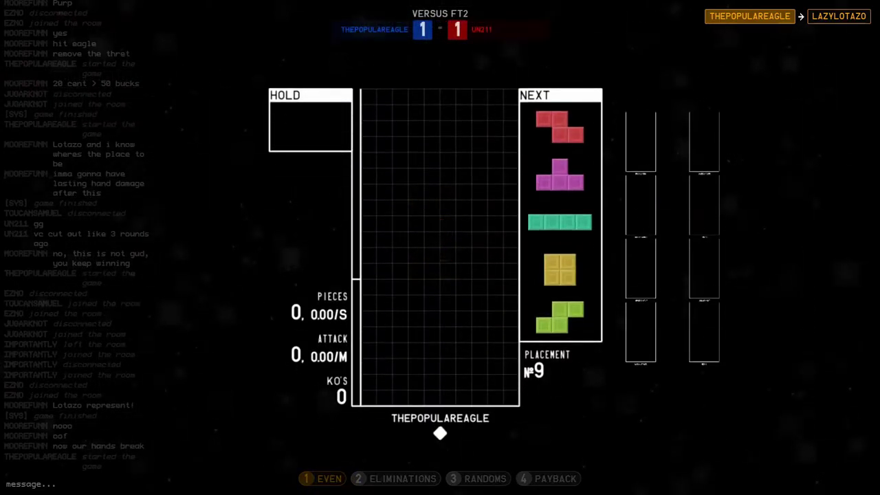
Open with the Z and T at the bottom, an upright I and O on the right
key(Left)
key(space)
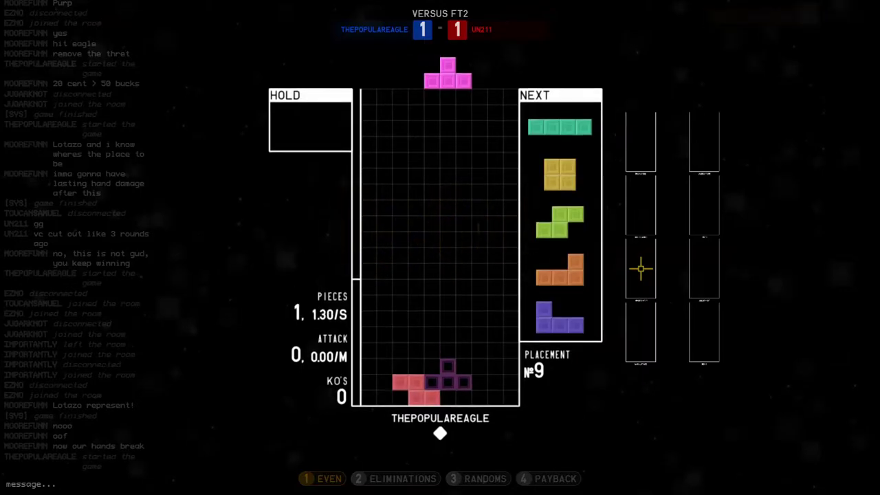
key(space)
key(Up)
key(Right)
key(Right)
key(space)
key(Right)
key(Right)
key(Right)
Hold a piece, then drop the S, L and O and lay the J flat bottom-right
key(c)
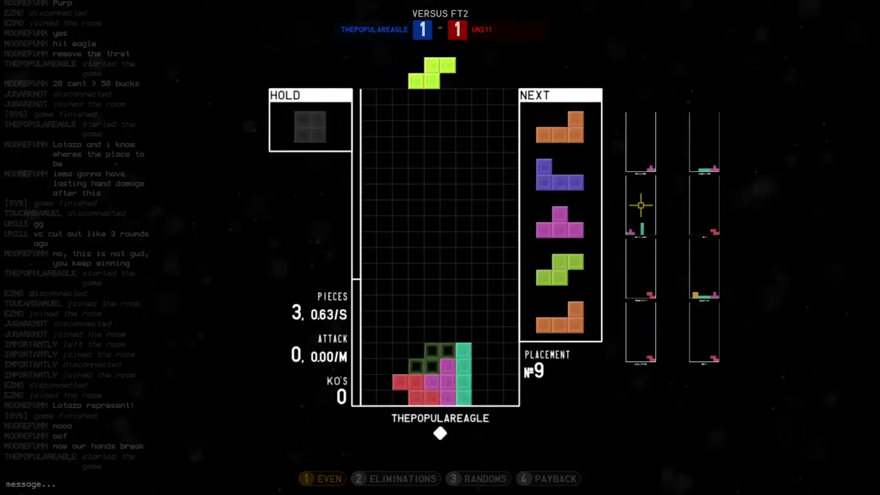
key(space)
key(space)
key(c)
key(Right)
key(Right)
key(Right)
key(space)
key(c)
key(Right)
key(Right)
key(Right)
Bring in the held T, shift it left, and spin it into the slot for a T-spin clear
key(space)
key(c)
key(Left)
key(Left)
key(Left)
key(c)
key(Up)
key(space)
key(c)
Land a second T-spin double and finish the All Clear
key(space)
key(c)
key(space)
key(space)
key(c)
key(space)
key(space)
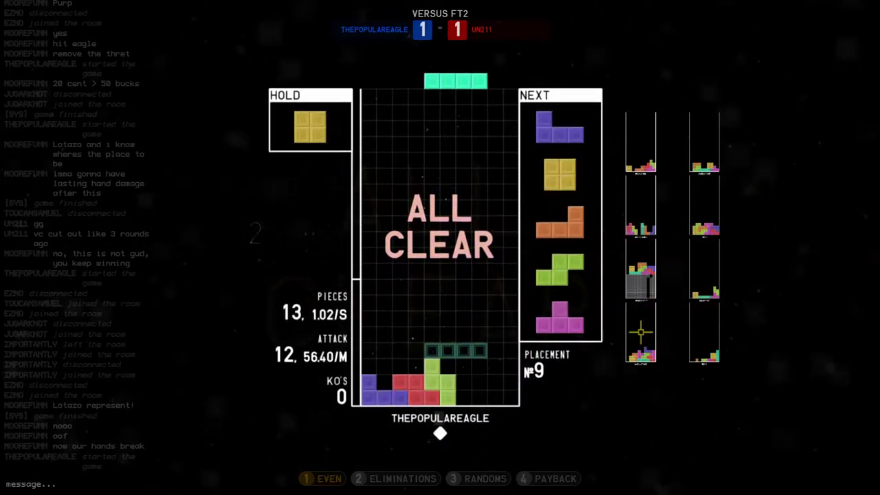
Swap the J for the held O, then stack the L, S on the left, and T
key(c)
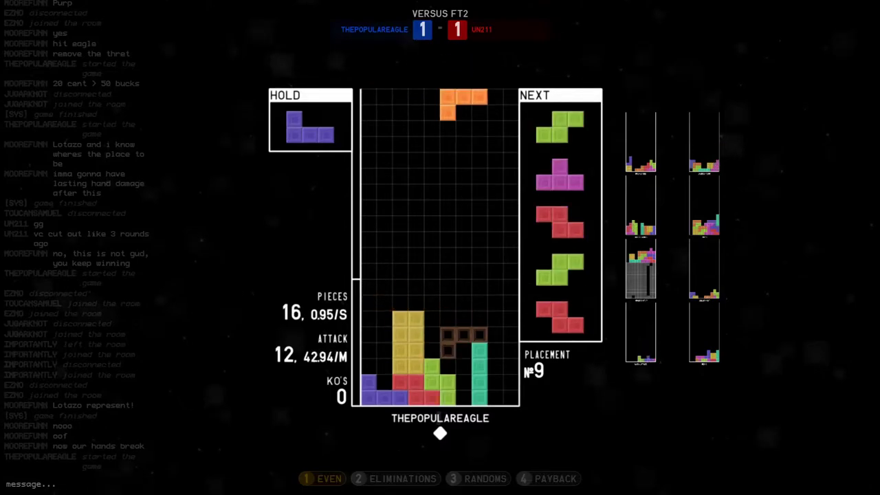
key(space)
key(space)
key(c)
key(space)
key(c)
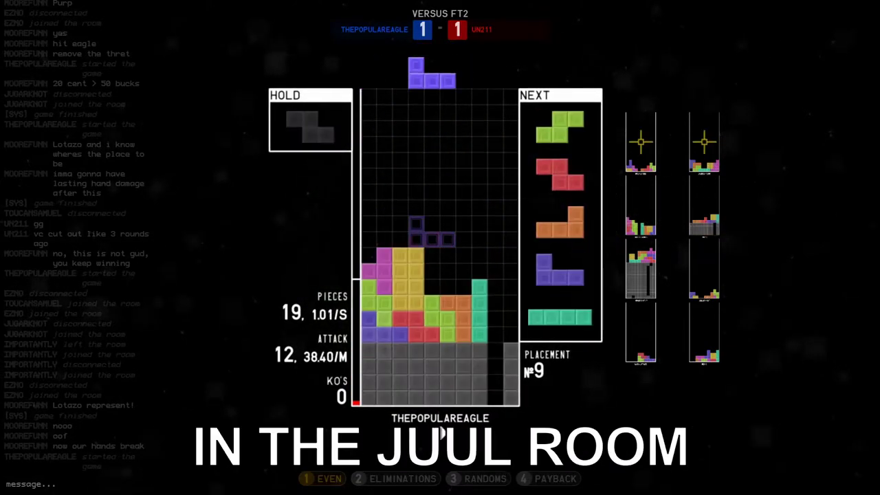
Drop the J, hold the S, and place the Z on the left
key(space)
key(c)
key(Left)
key(Left)
key(Left)
key(space)
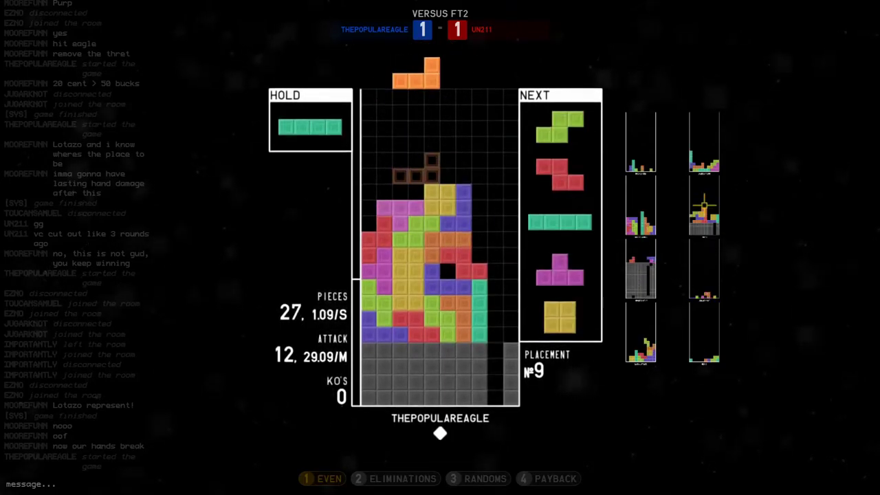
Swap in the held I, drop it upright in the left column, and fill the remaining gaps
key(c)
key(Up)
key(Left)
key(Left)
key(Left)
key(space)
key(space)
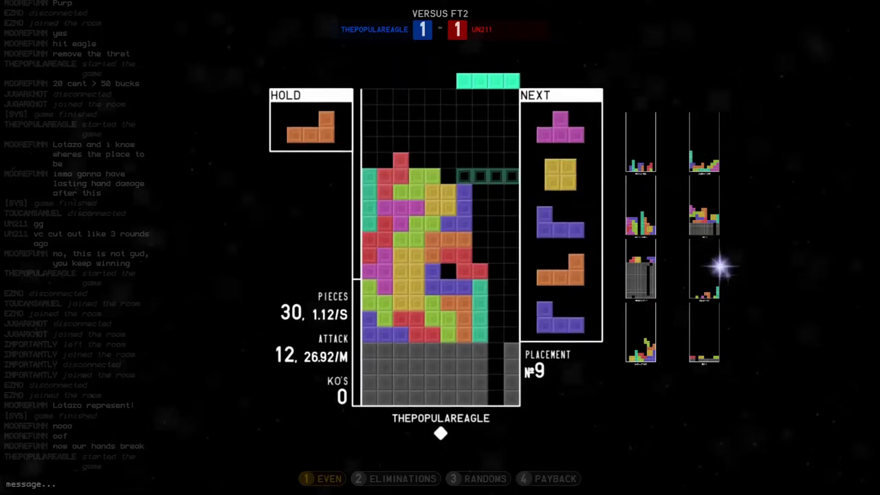
key(space)
key(Right)
key(Right)
key(Right)
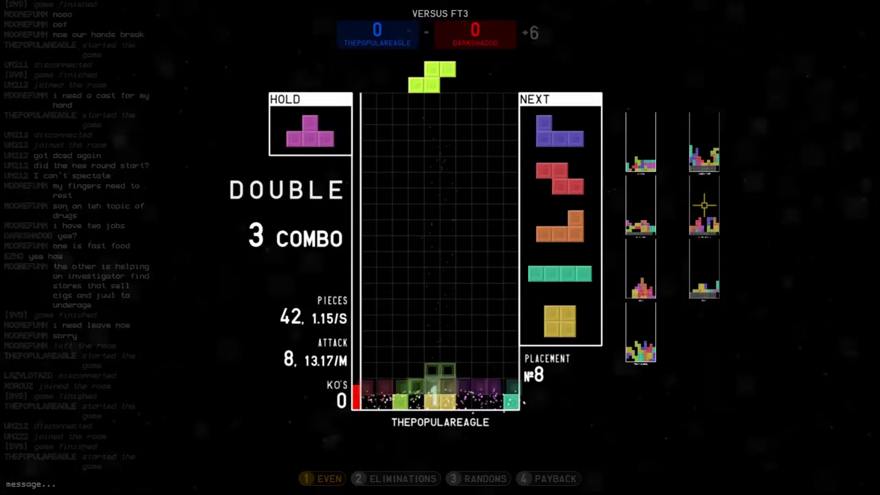
key(Right)
key(Right)
key(Right)
key(space)
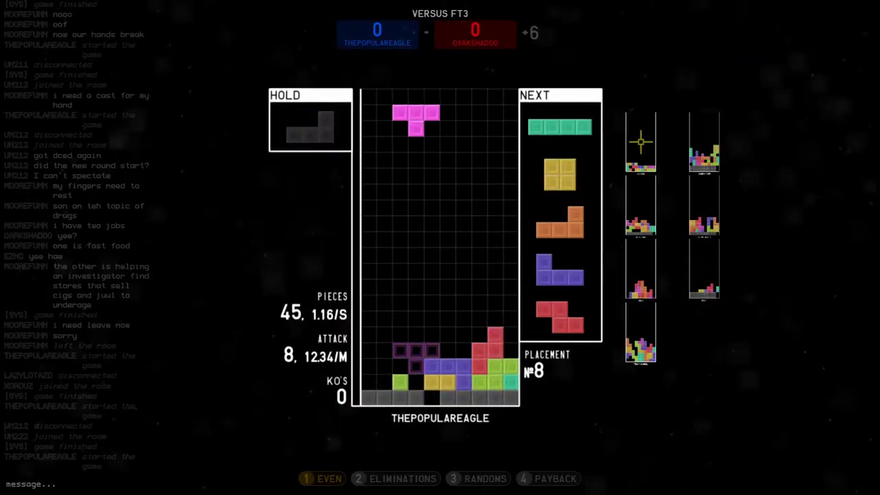
Place the L, hold the O, and drop an upright I on the right side
key(space)
key(c)
key(Up)
key(Right)
key(Right)
key(Right)
key(space)
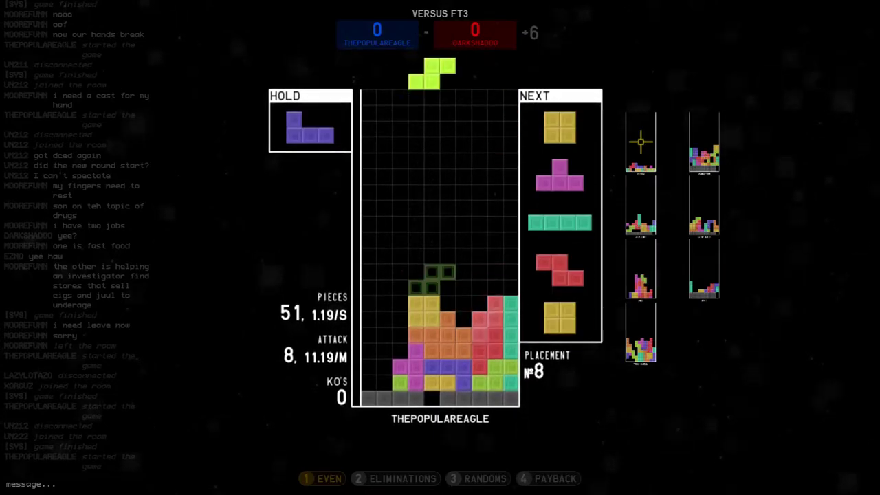
Stack the O and T pieces, then drop the I piece into column 3
key(Right)
key(Right)
key(space)
key(Right)
key(Right)
key(space)
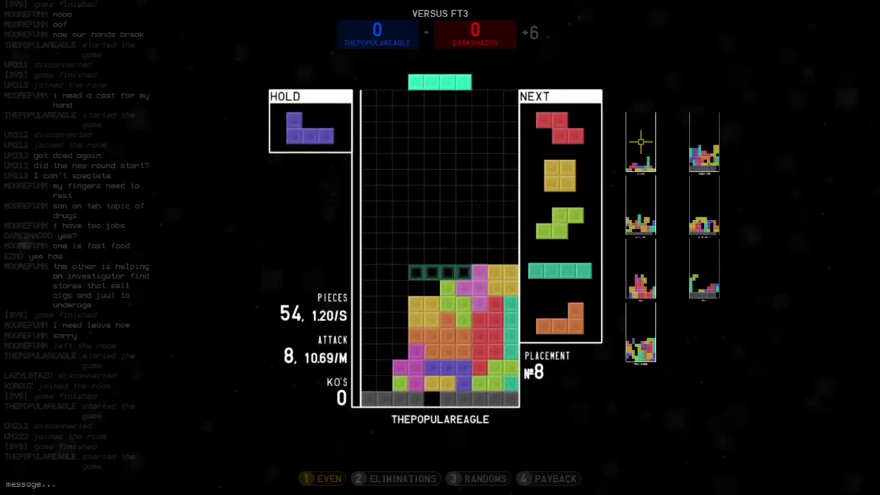
key(Up)
key(Left)
key(Left)
key(space)
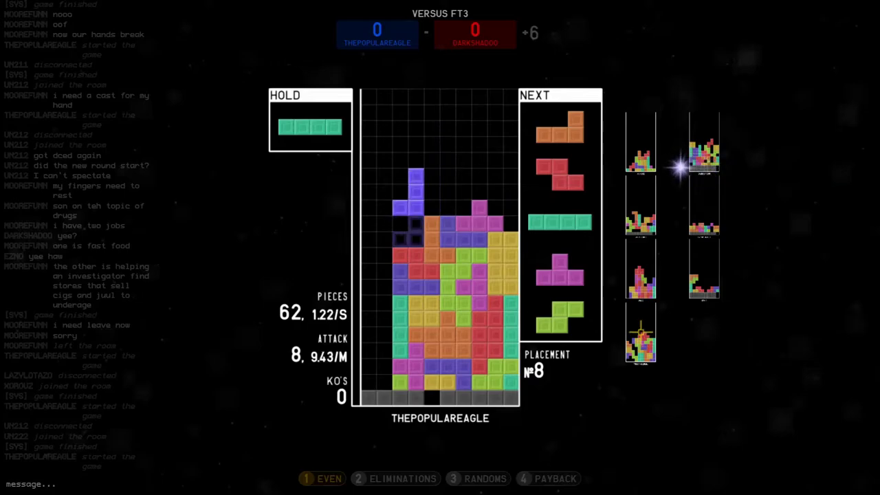
Hold the L and drop the upright I into the right column
key(c)
key(Right)
key(Right)
key(Right)
key(space)
key(Up)
key(Right)
key(Right)
key(Right)
key(space)
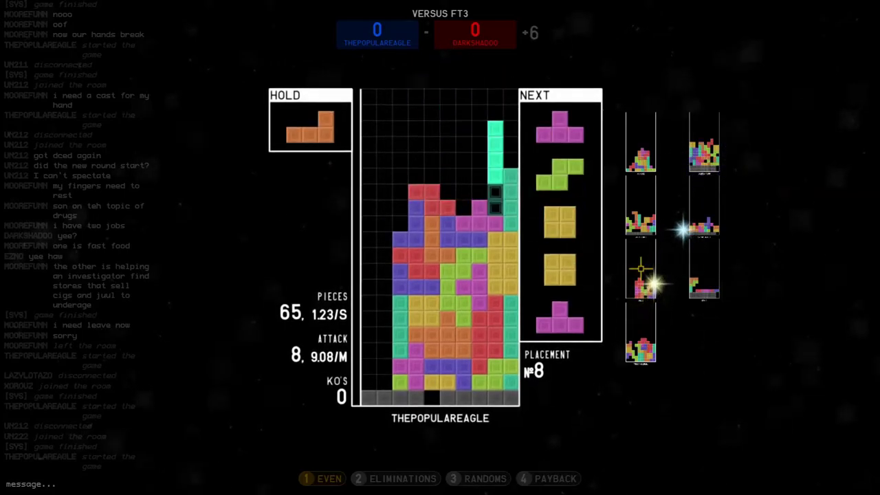
Place the L, cycle the held S and O, and set the T near the top
key(space)
key(c)
key(c)
key(Right)
key(Right)
key(space)
key(Up)
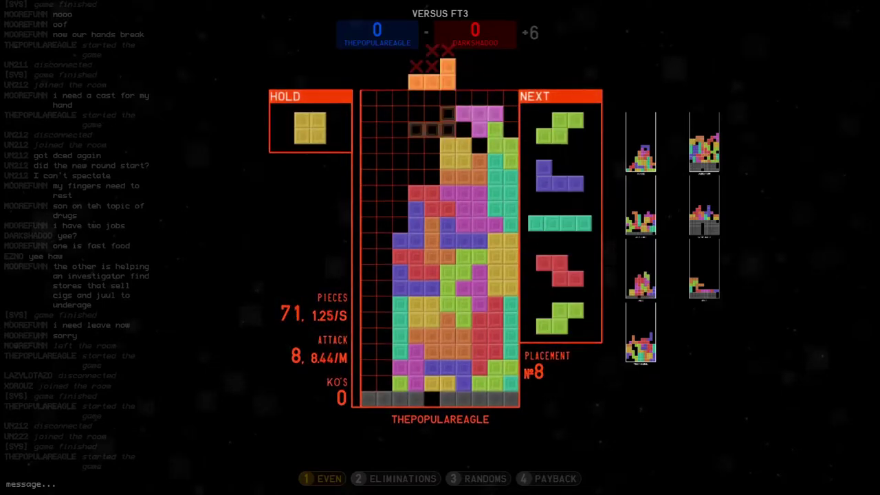
Drop pieces into the well for repeated doubles, reaching a seven-combo and attack 18
key(space)
key(c)
key(Left)
key(Left)
key(space)
key(space)
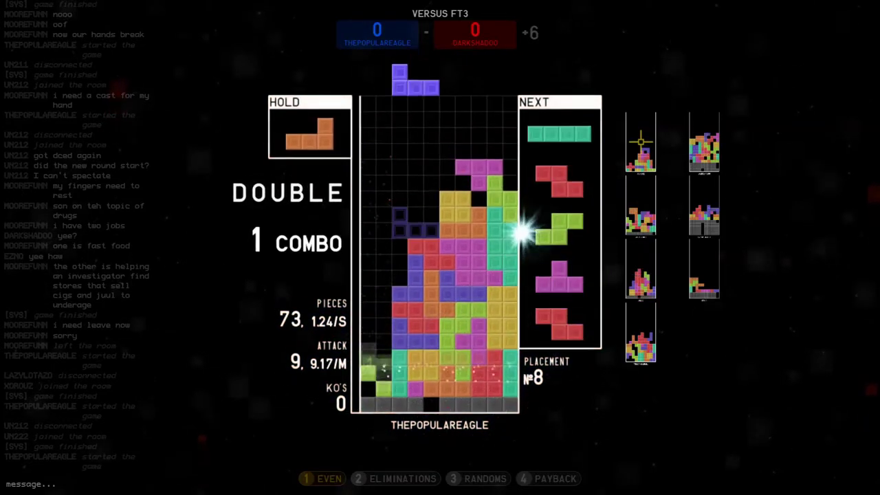
key(c)
key(space)
key(space)
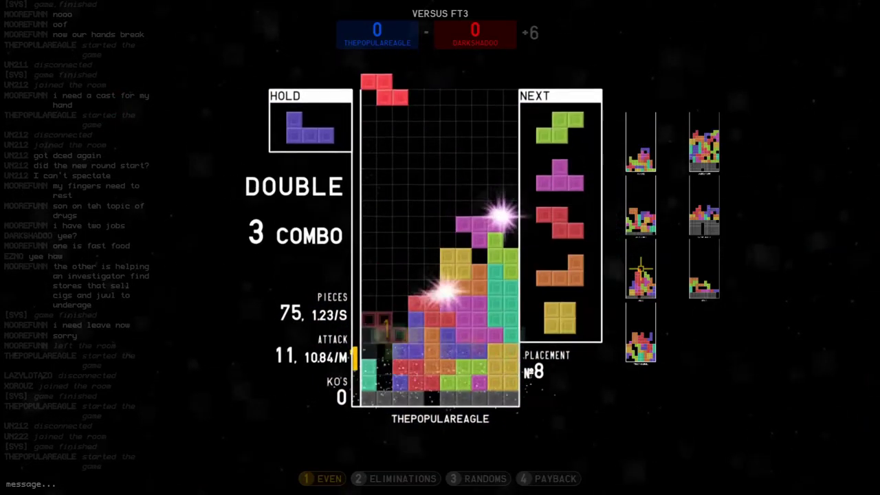
key(c)
key(space)
key(c)
key(space)
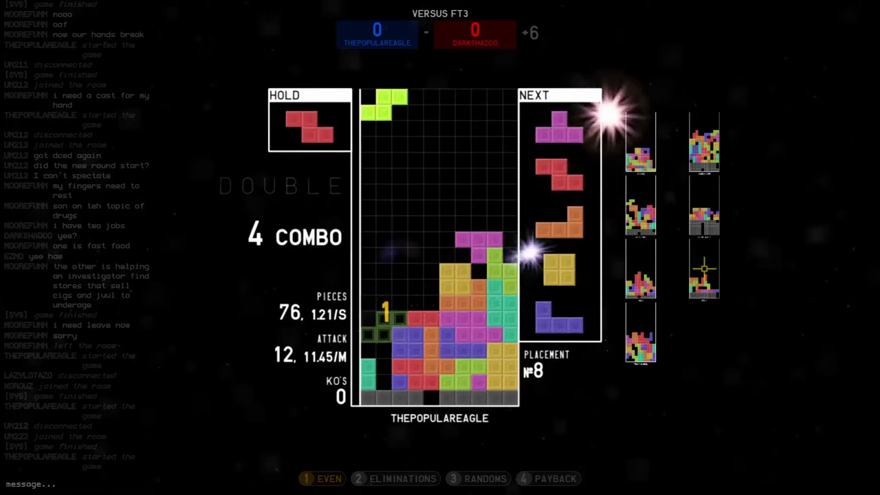
key(space)
key(space)
key(space)
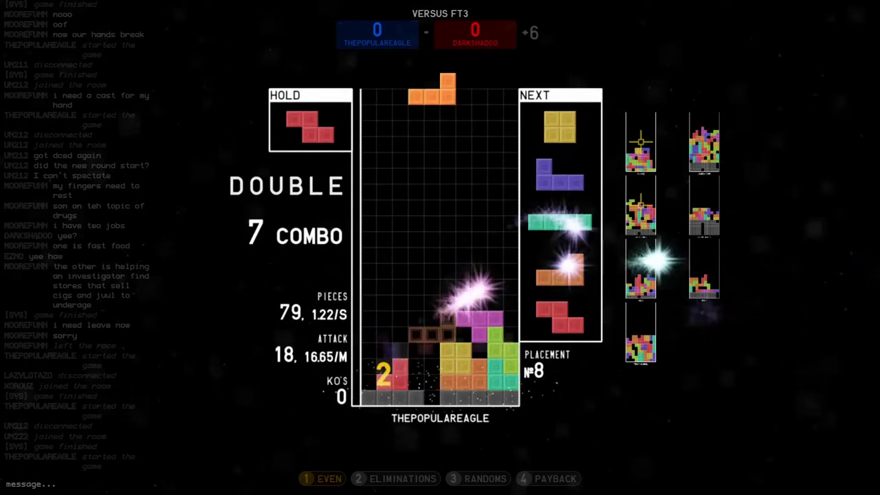
key(space)
key(space)
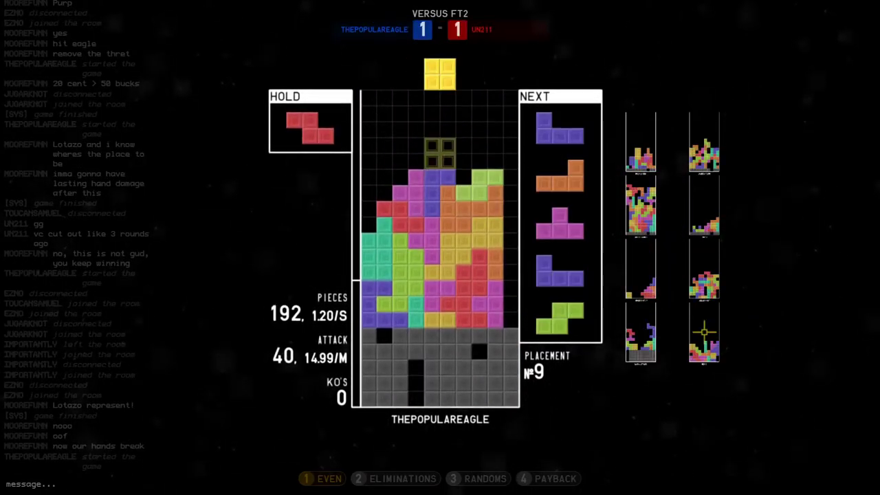
Drop the O and hold the Z and L while filling the nearly full stack
key(space)
key(c)
key(space)
key(c)
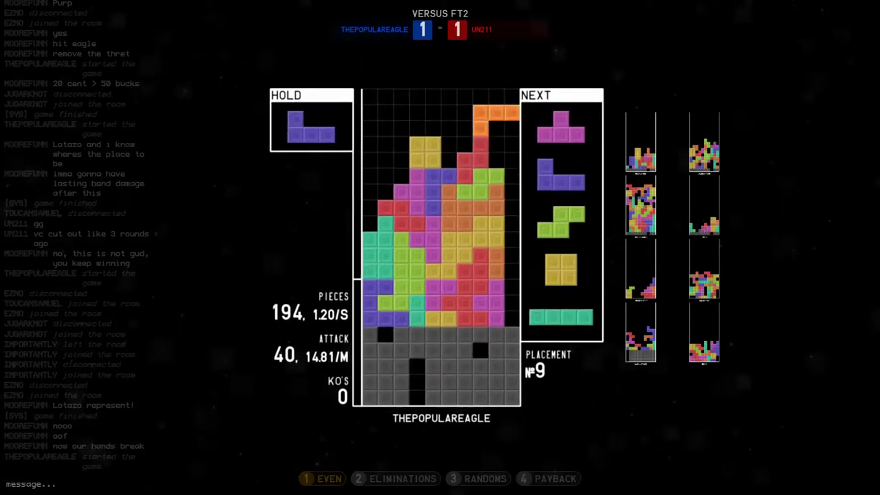
key(space)
key(space)
key(c)
key(space)
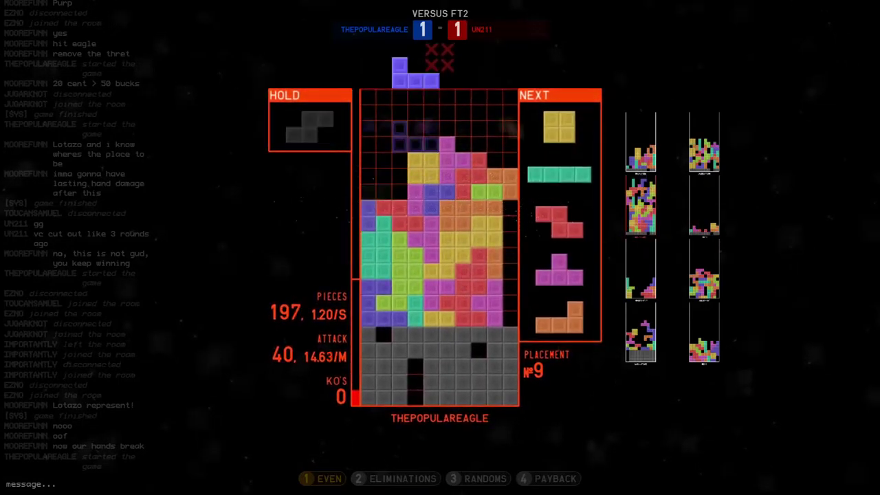
Fill gaps for a combo clear, holding the O and shifting the Z one column left
key(space)
key(c)
key(space)
key(c)
key(space)
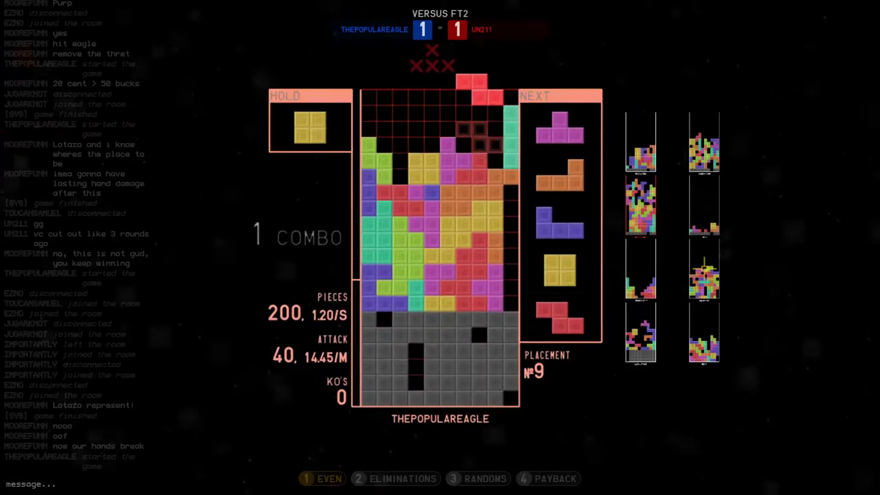
key(Left)
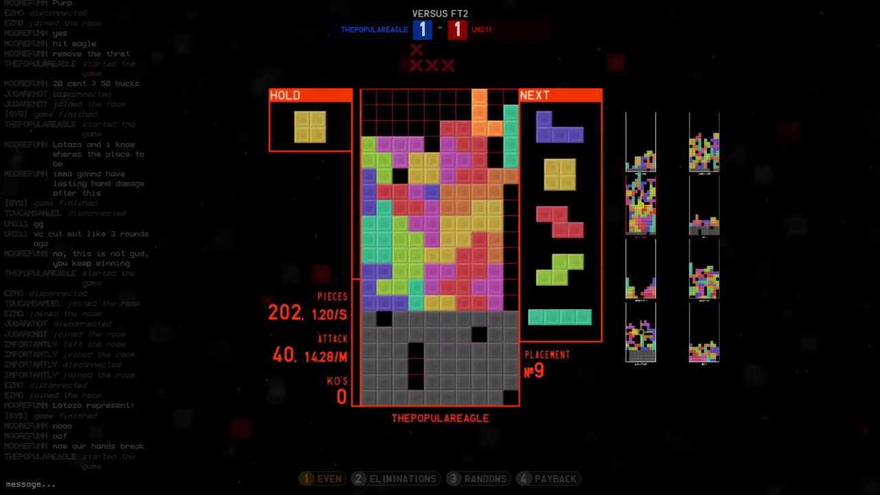
Place the L, J, I and Z pieces, knocking out one opponent and continuing the combo
key(space)
key(space)
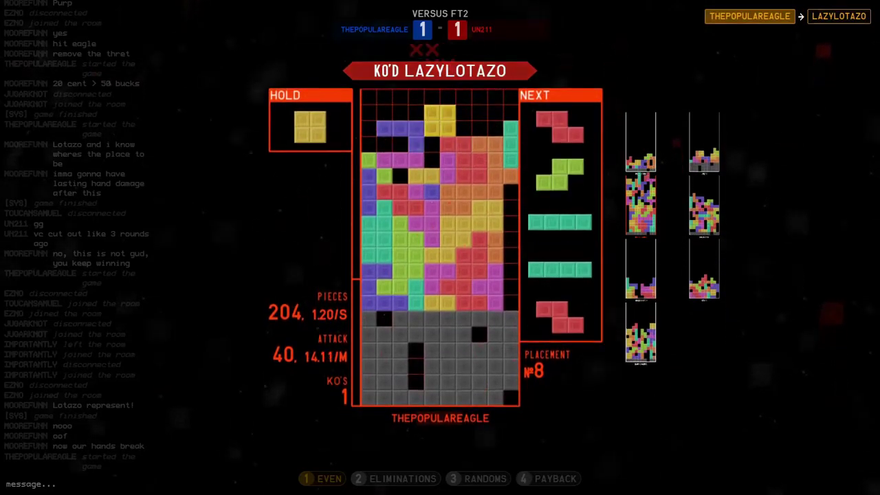
key(space)
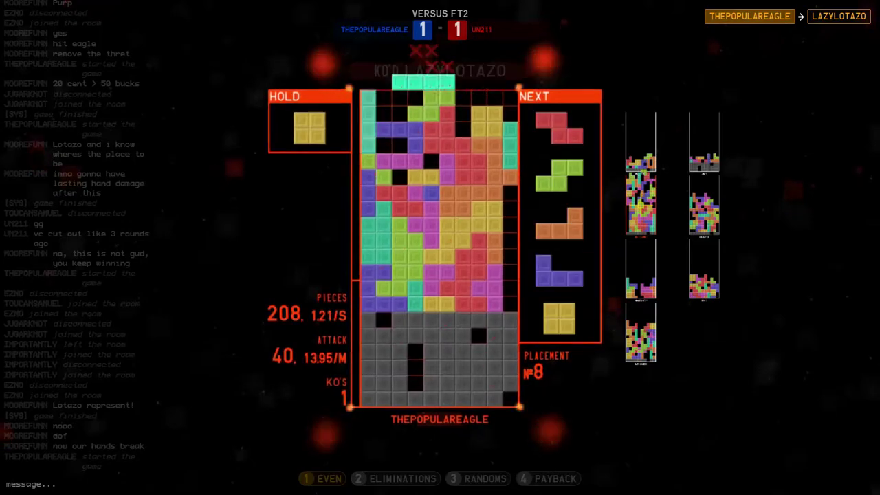
key(space)
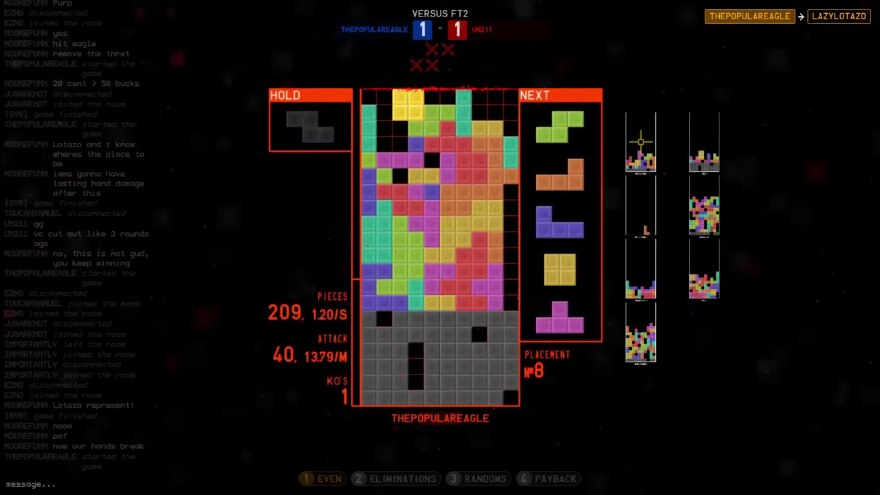
key(space)
key(space)
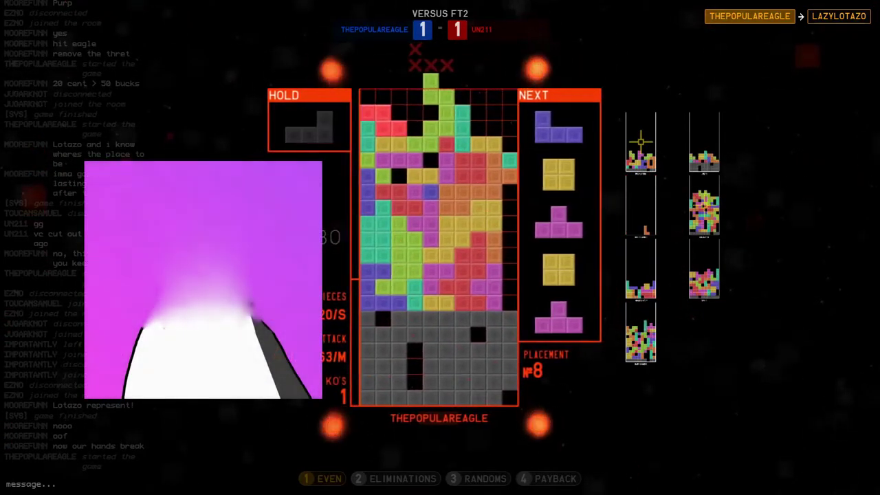
Hold the L, swap it for the O, and spin the T in for a T-spin double
key(c)
key(space)
key(space)
key(space)
key(c)
key(space)
key(c)
key(space)
key(space)
key(space)
key(c)
key(space)
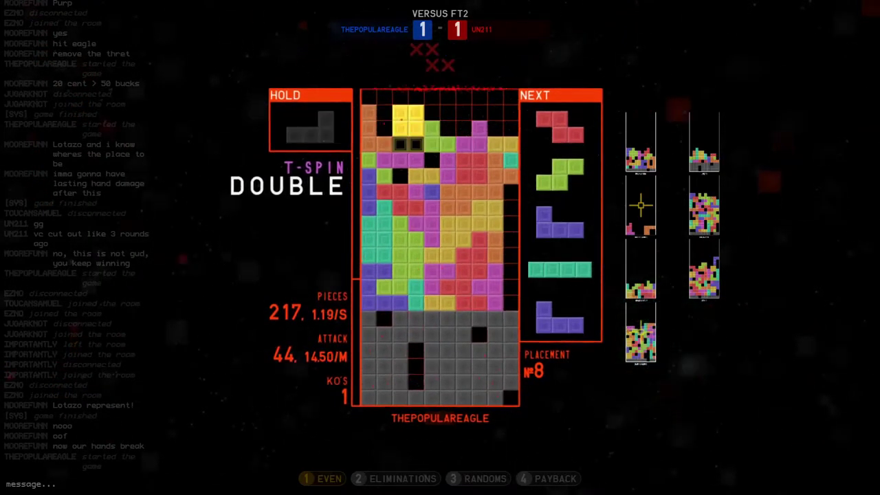
key(space)
Place the J at the top right and the I on the right, holding the O
key(c)
key(space)
key(space)
key(space)
key(Right)
key(Right)
key(Right)
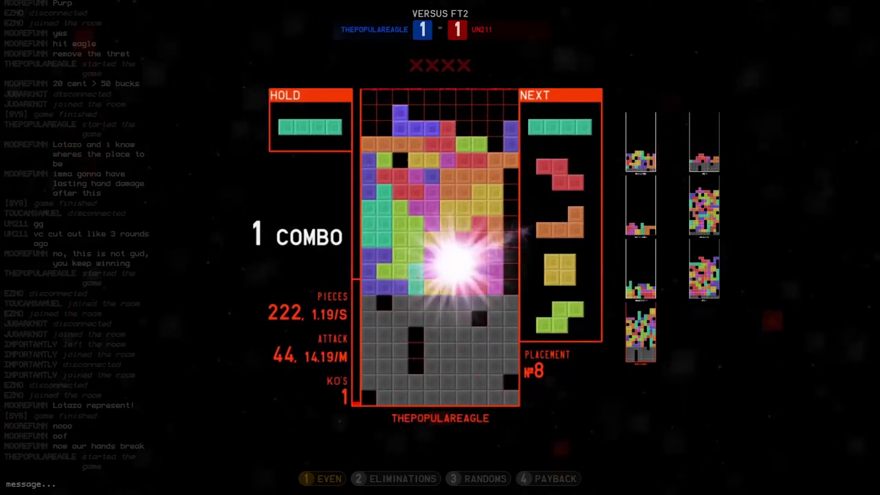
key(space)
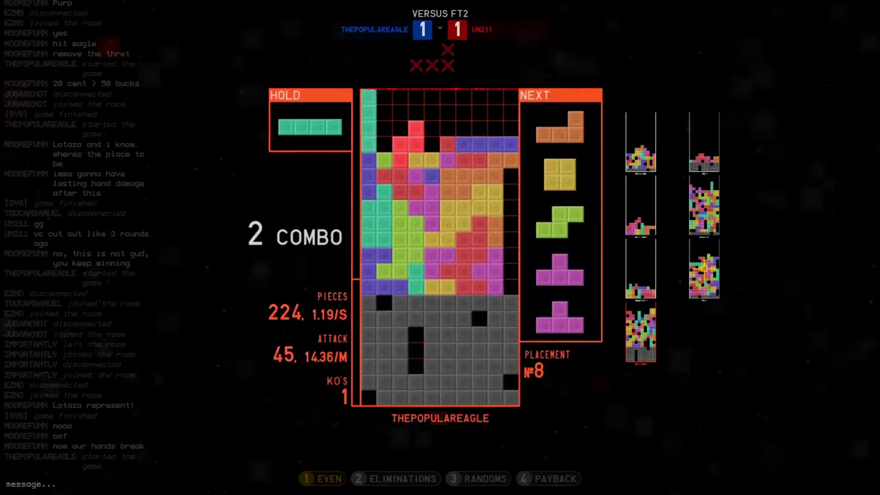
key(space)
key(c)
key(space)
key(space)
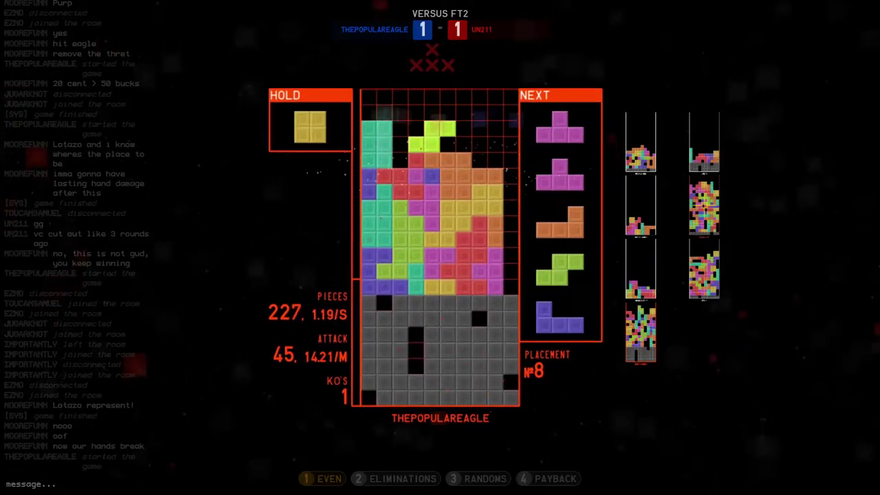
Clear a double to KO a second opponent, then drop the I for a quad
key(c)
key(space)
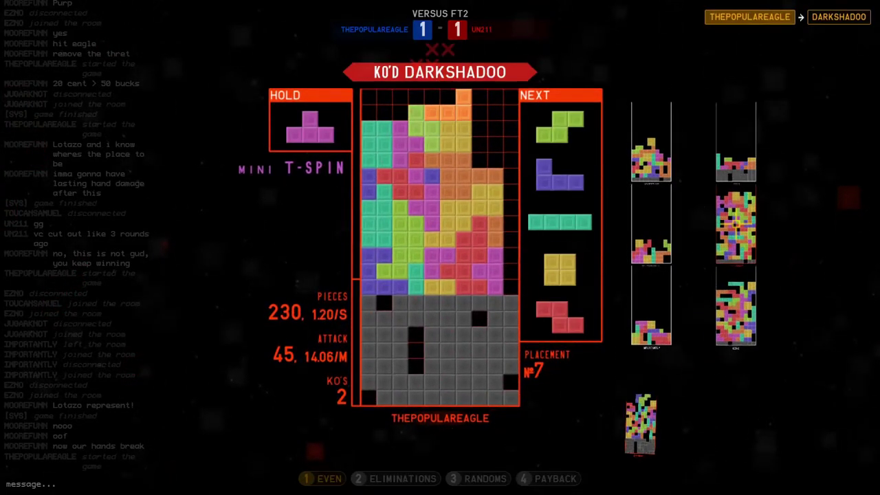
key(space)
key(space)
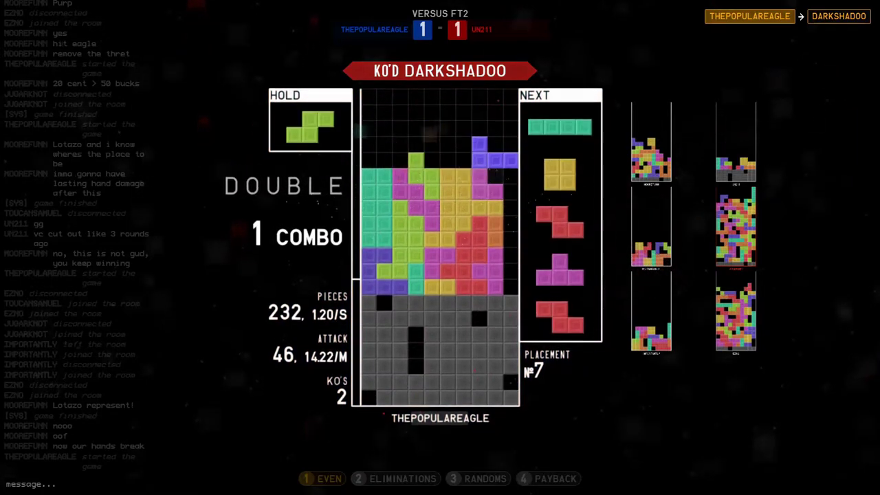
key(c)
key(space)
key(c)
key(space)
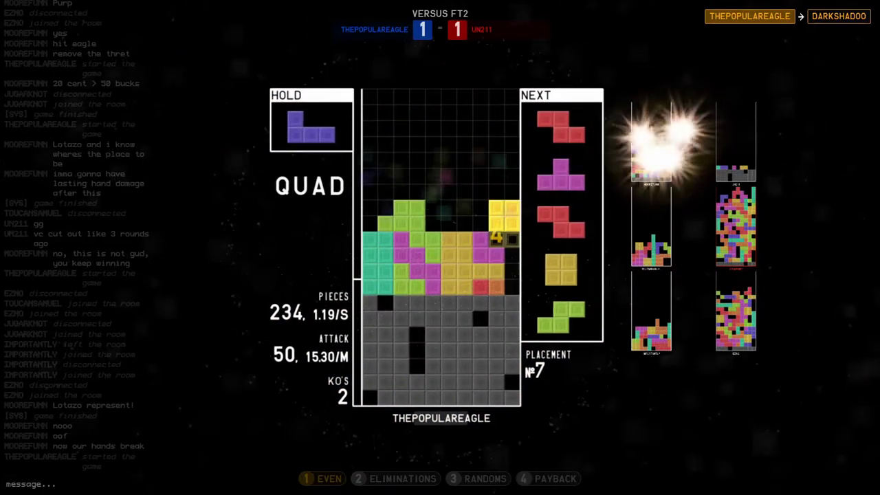
key(space)
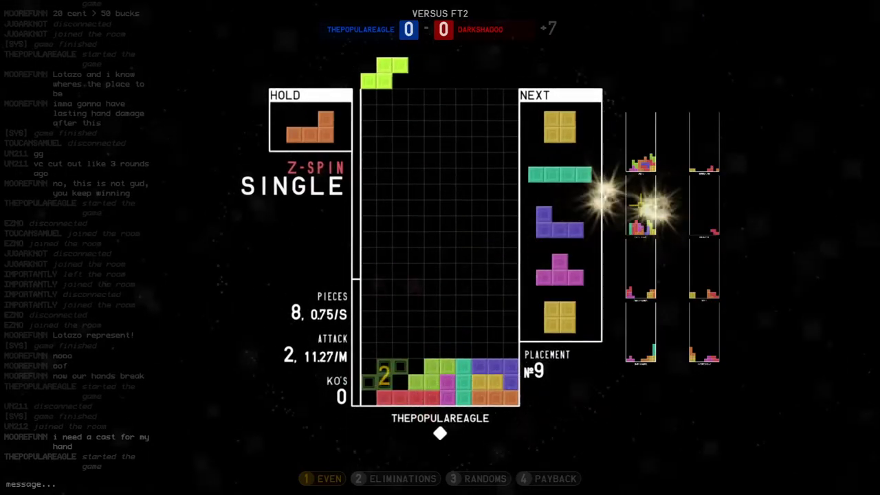
Open the new round by holding the I and laying pieces along the bottom for a double
key(c)
key(space)
key(c)
key(space)
key(space)
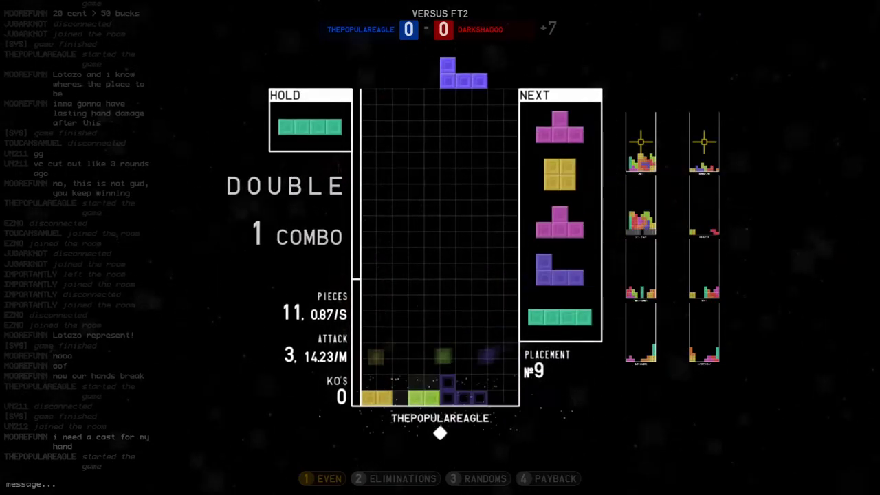
key(space)
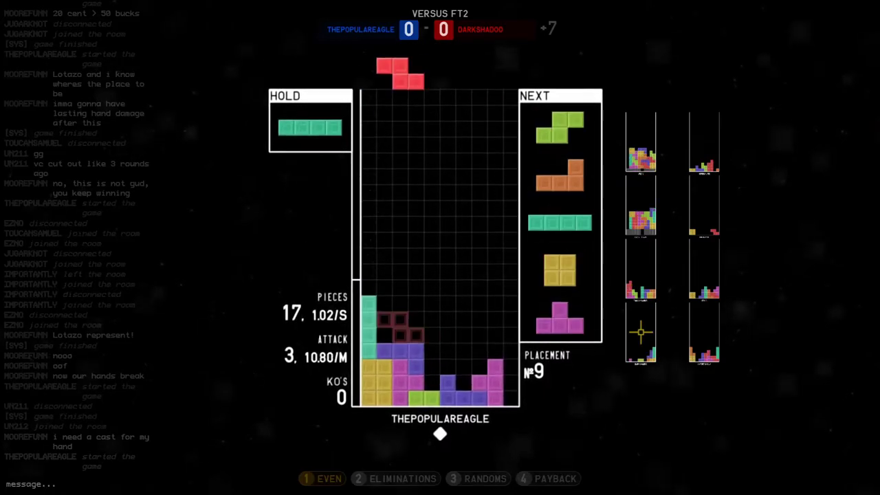
Stack the S, L and held J pieces, then drop the I into the right well
key(space)
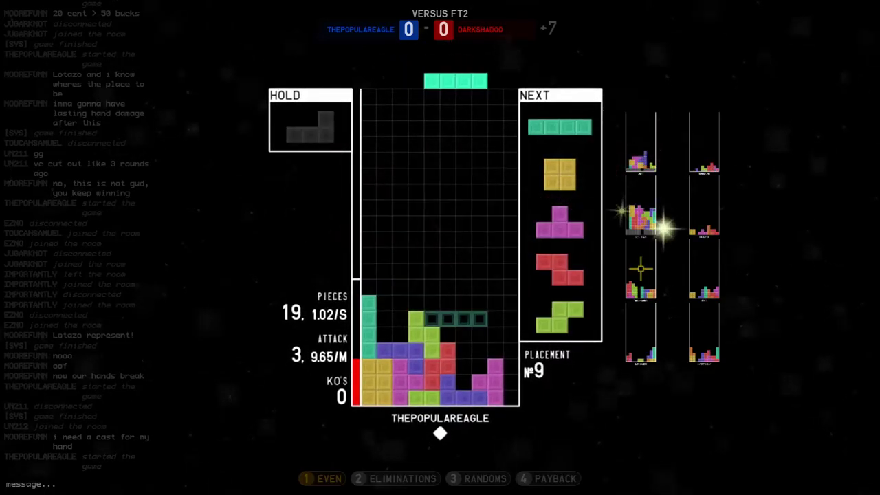
key(c)
key(space)
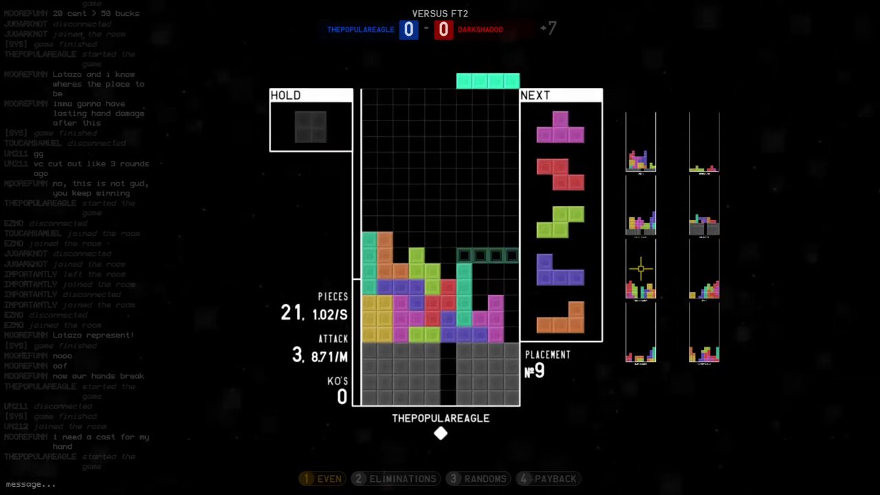
key(space)
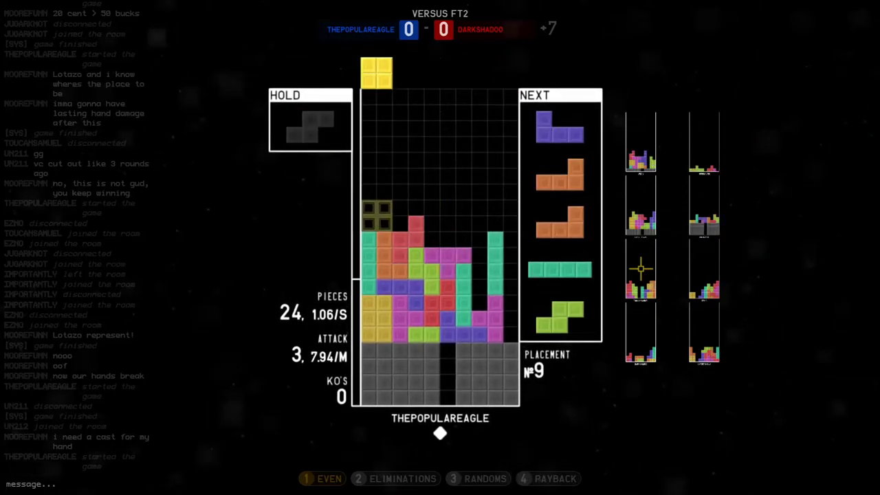
key(c)
key(space)
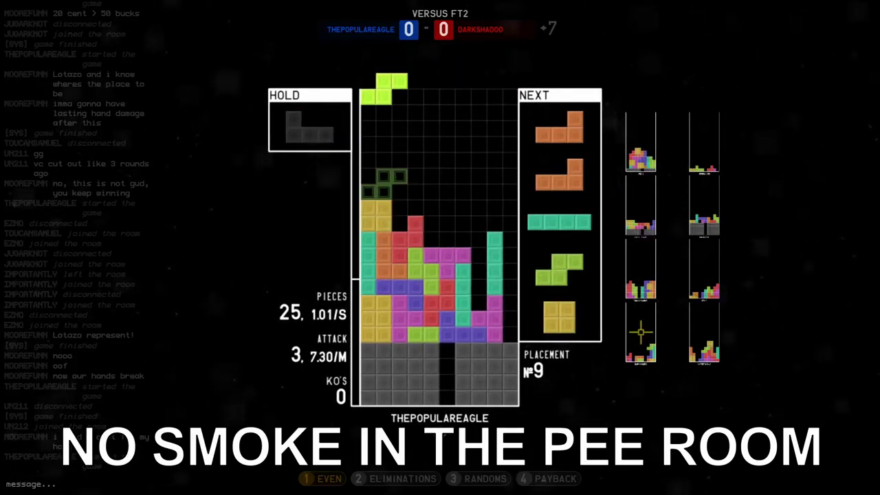
key(space)
key(c)
key(space)
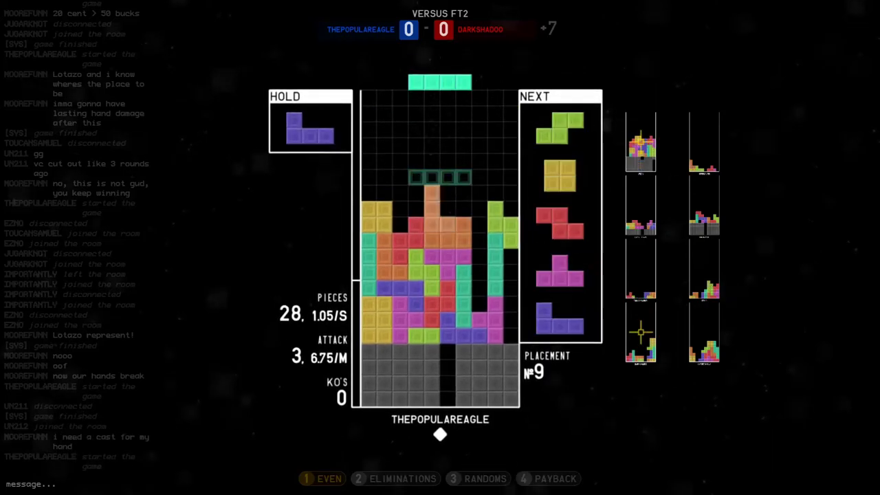
key(space)
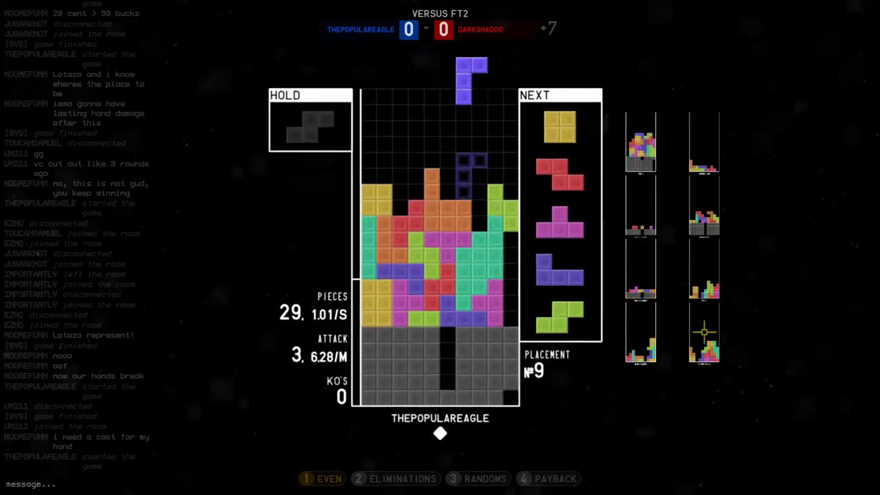
Hold the T, complete a double line clear, and place the I and O
key(space)
key(c)
key(space)
key(space)
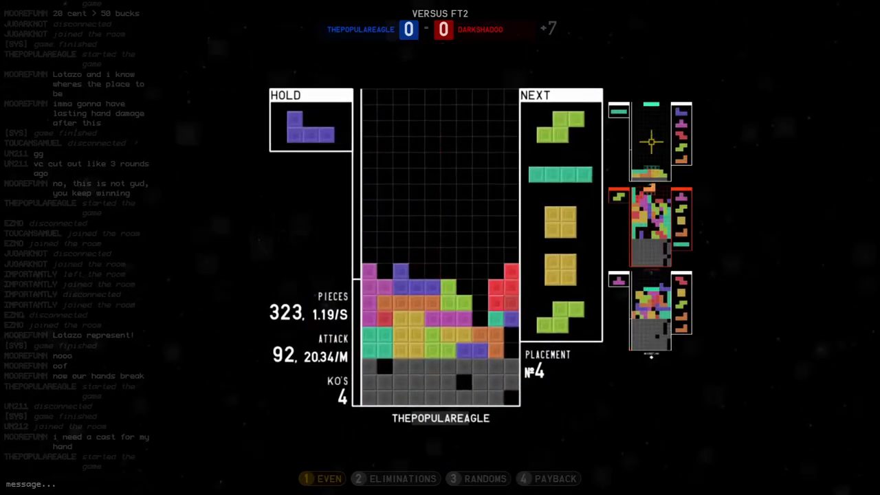
key(space)
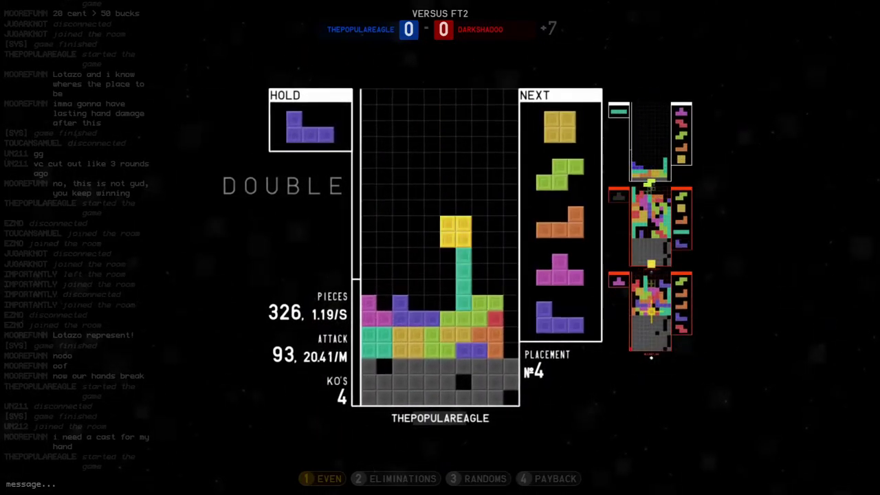
key(space)
Hold the L, build up the stack for a quad, and place the Z and J
key(c)
key(space)
key(space)
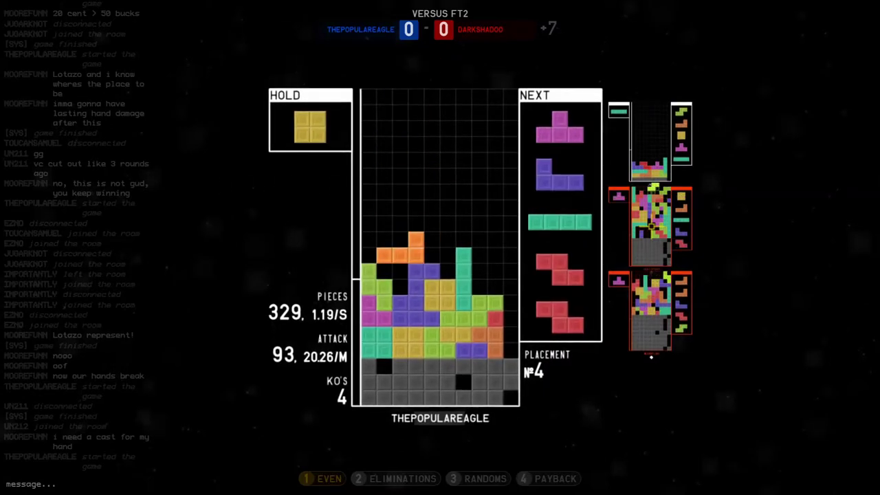
key(c)
key(space)
key(c)
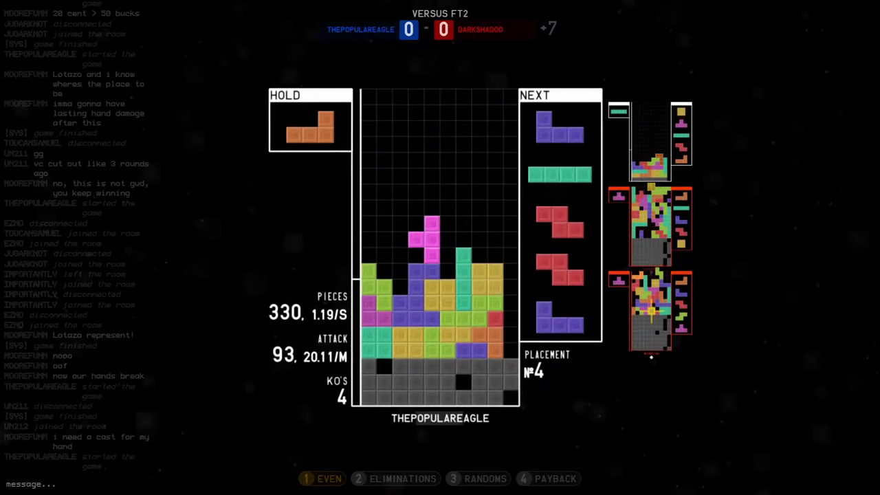
key(space)
key(space)
key(space)
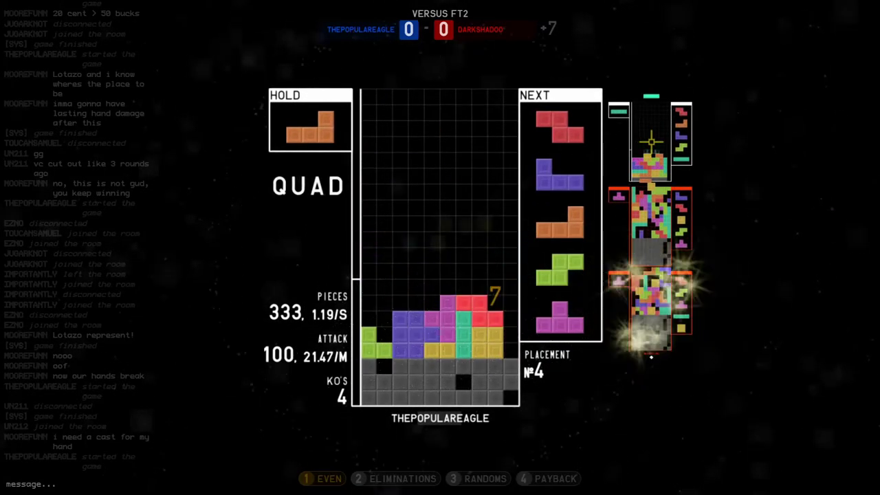
key(space)
key(space)
key(space)
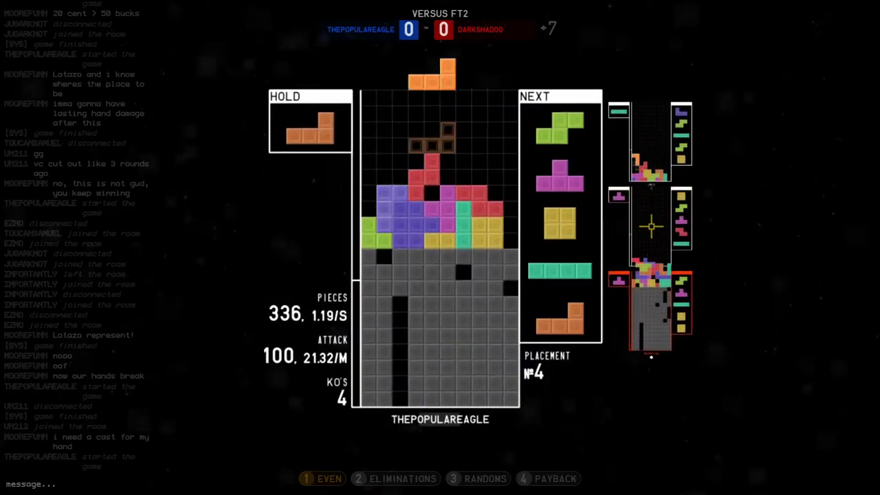
Drop the L and S, swap with the held piece, and extend the combo
key(space)
key(c)
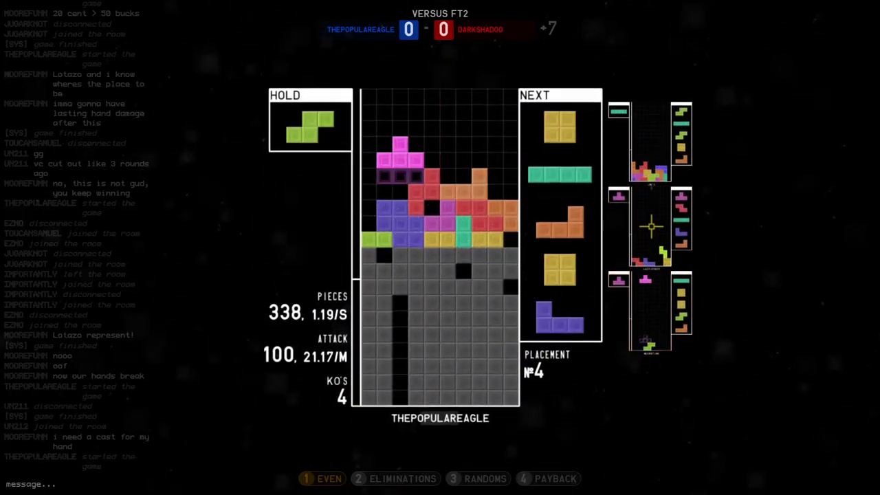
key(space)
key(space)
key(space)
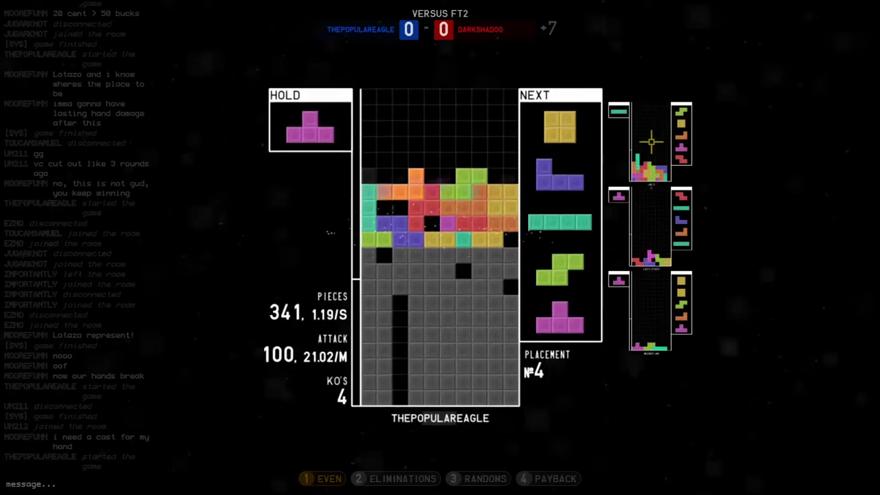
key(space)
key(space)
key(c)
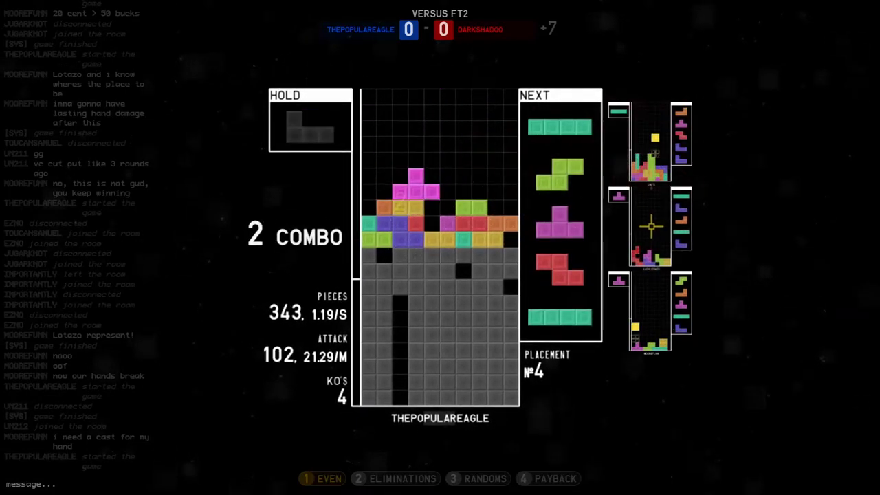
key(space)
key(space)
key(space)
key(space)
Land a mini T-spin single, hold the I, and place the O and an upright L on the left
key(space)
key(space)
key(c)
key(space)
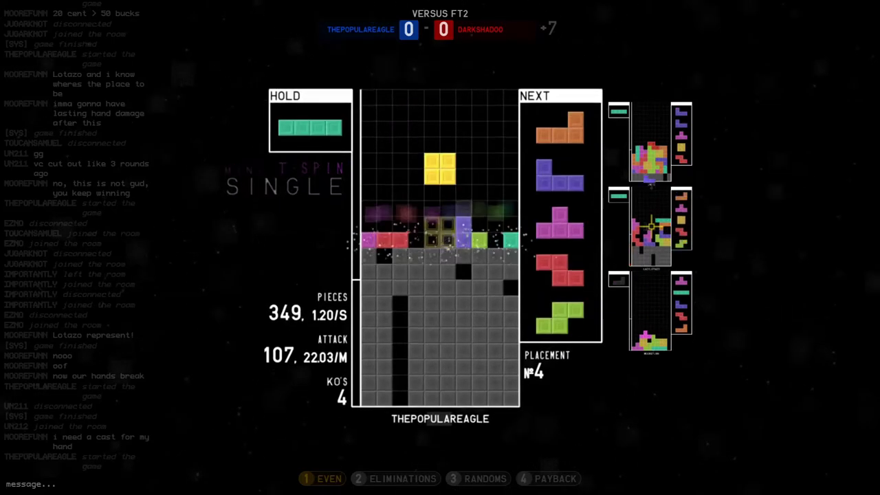
key(space)
key(Left)
key(Left)
key(Left)
key(space)
key(space)
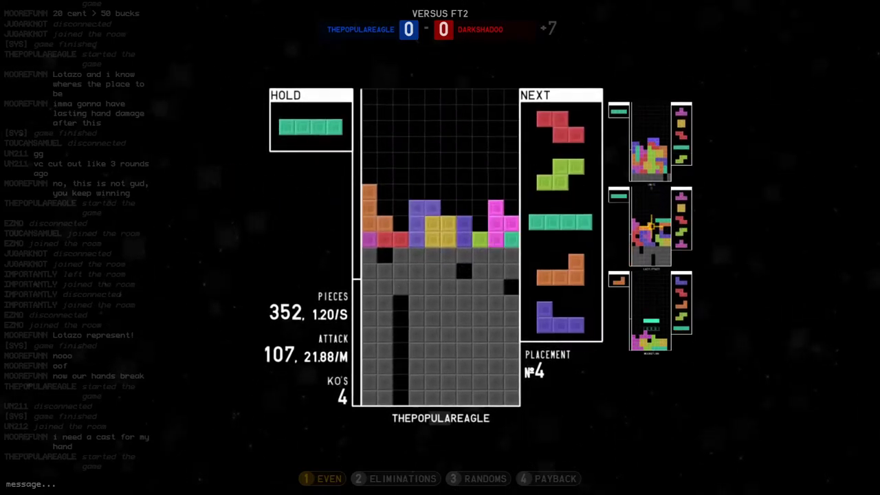
Start a new combo with a line clear, then hold the S and drop the Z to win
key(c)
key(space)
key(space)
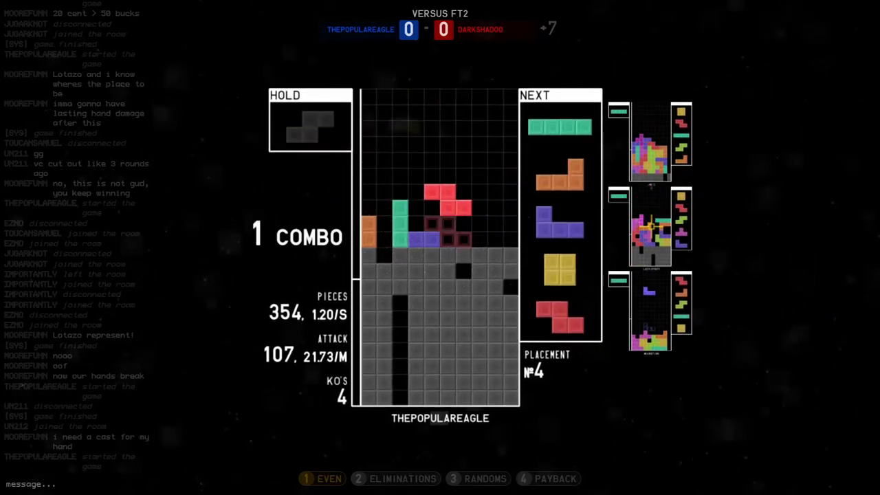
key(c)
key(space)
key(c)
key(space)
key(space)
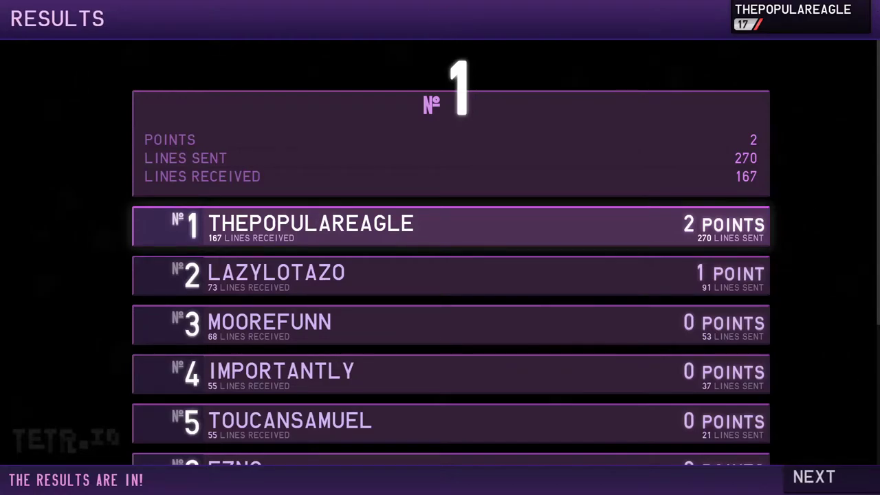
Change the Garbage Margin Time in the room's game settings, then start the round for all eight players
click(835, 479)
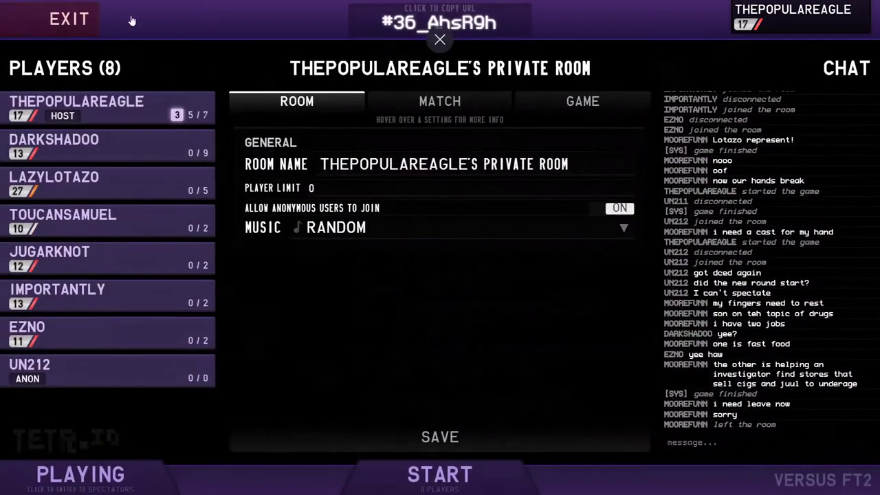
click(455, 103)
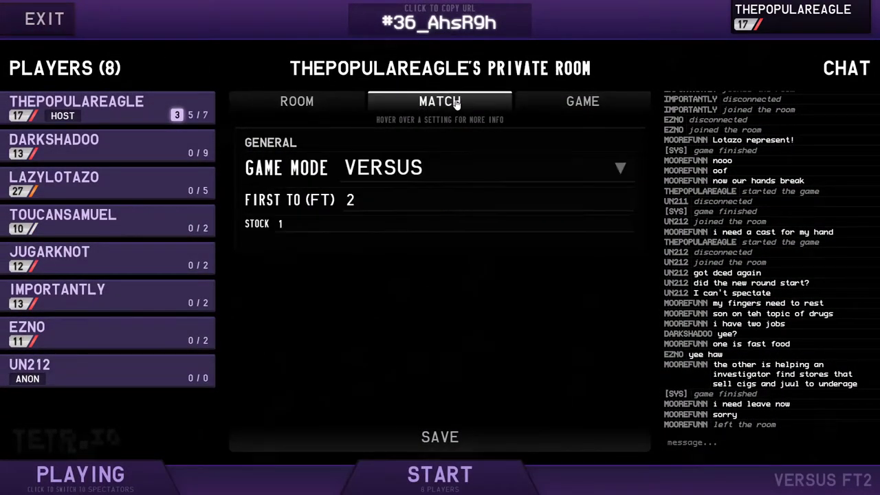
click(605, 106)
scroll(489, 205, up, 3)
scroll(489, 205, up, 3)
scroll(490, 207, up, 2)
scroll(492, 212, up, 1)
scroll(493, 215, down, 3)
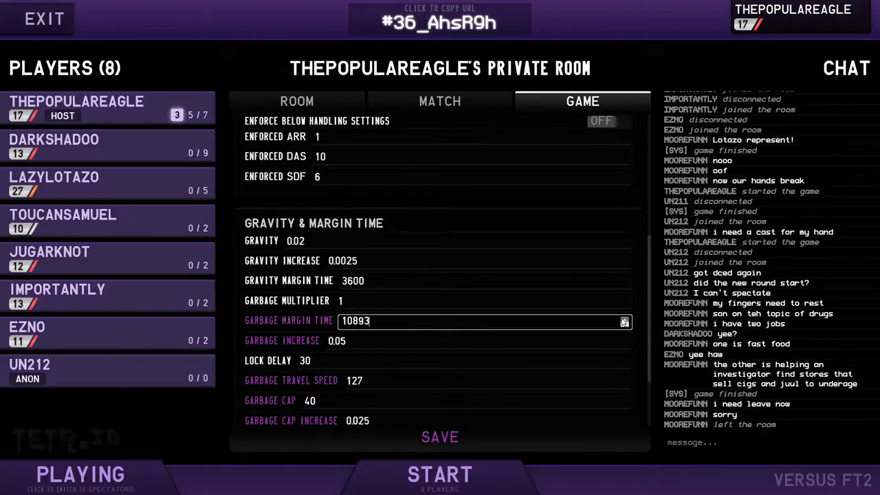
key(Return)
click(296, 101)
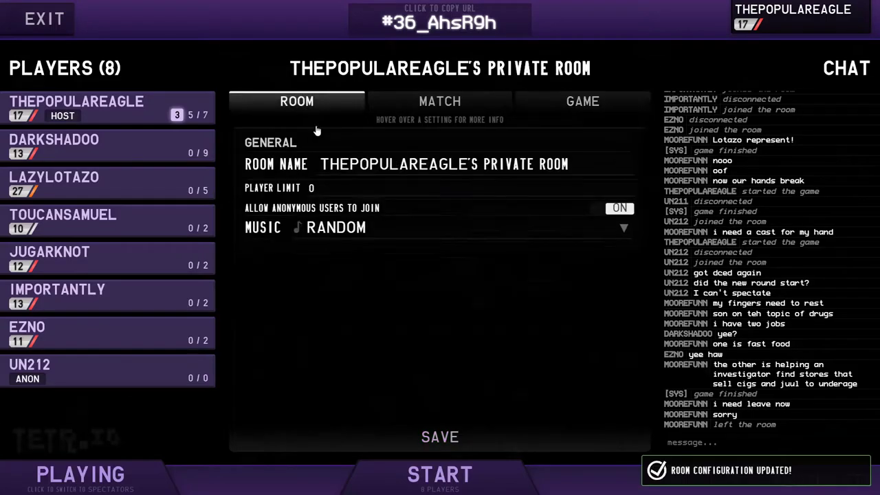
click(440, 472)
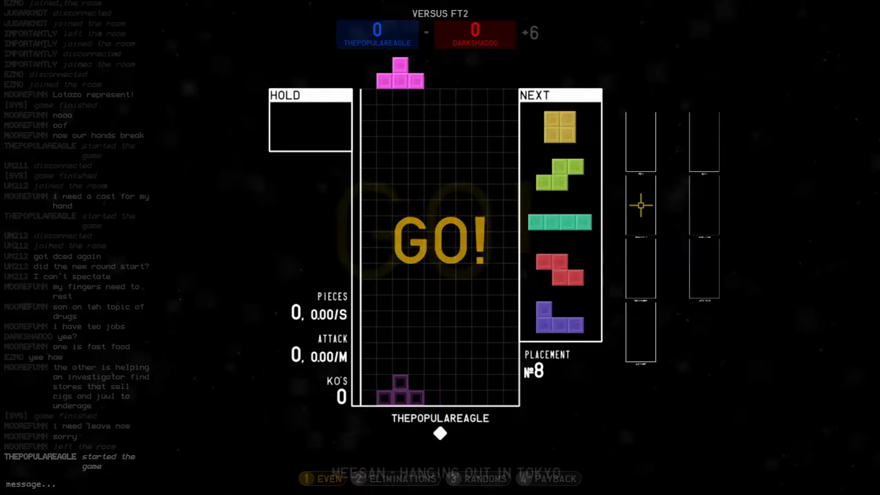
Drop the T at the left wall, hold the O, and place the S beside it
key(z)
key(Left)
key(Left)
key(Left)
key(space)
key(c)
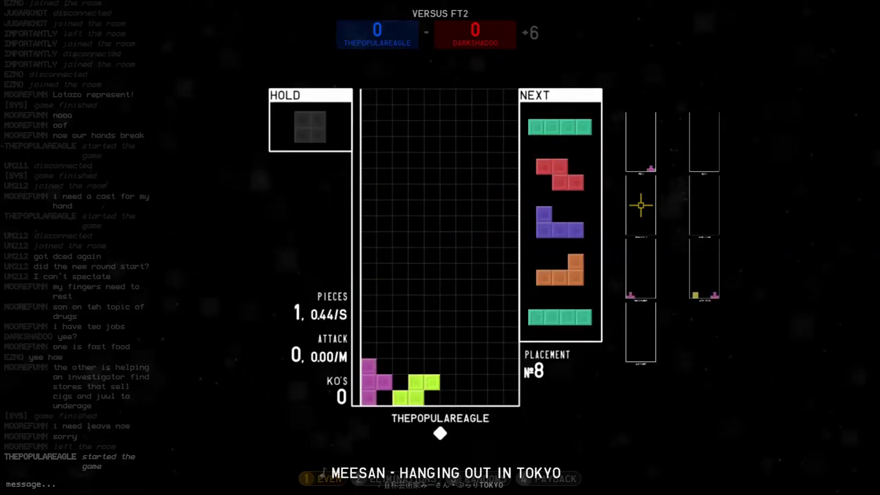
key(space)
Drop the upright I, then place the Z, J, held O and bottom-right L
key(Left)
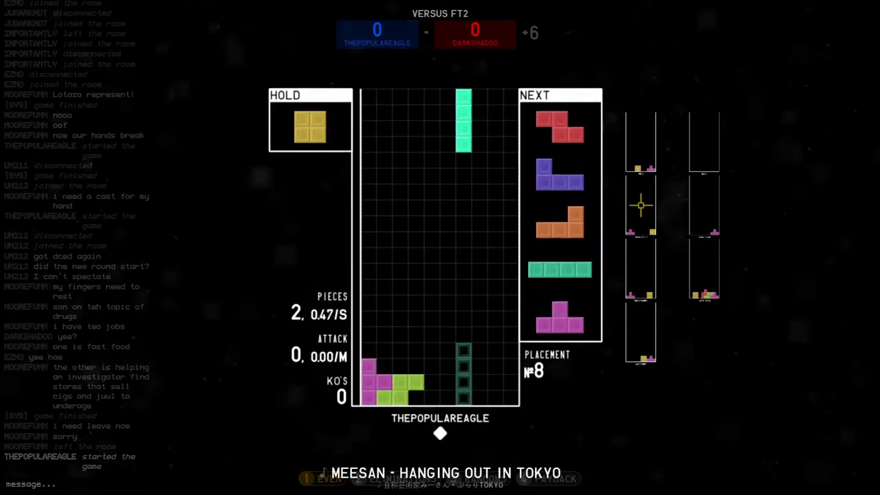
key(space)
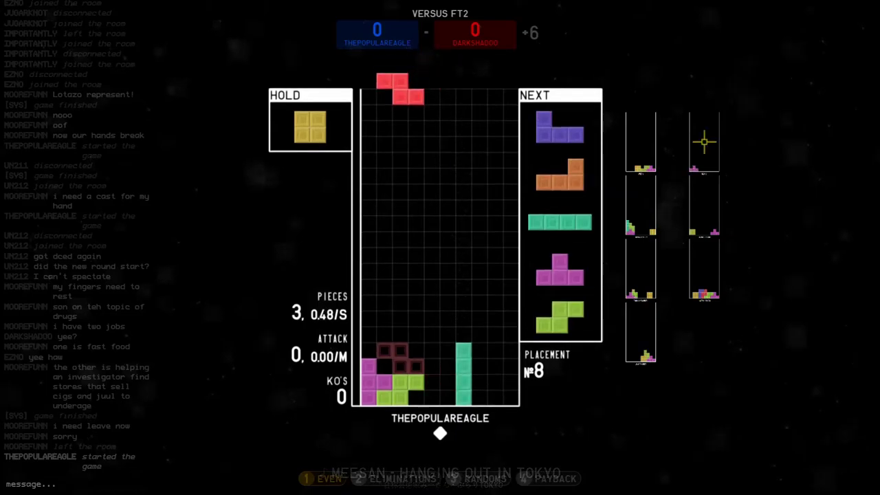
key(space)
key(space)
key(shift)
key(space)
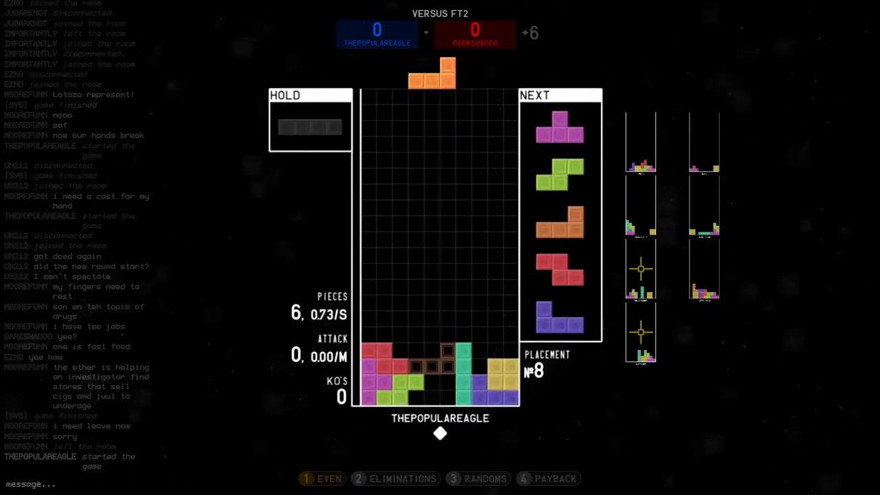
key(Right)
key(Right)
key(Right)
key(space)
key(space)
Spin the T in for a line clear and build a two combo
key(shift)
key(space)
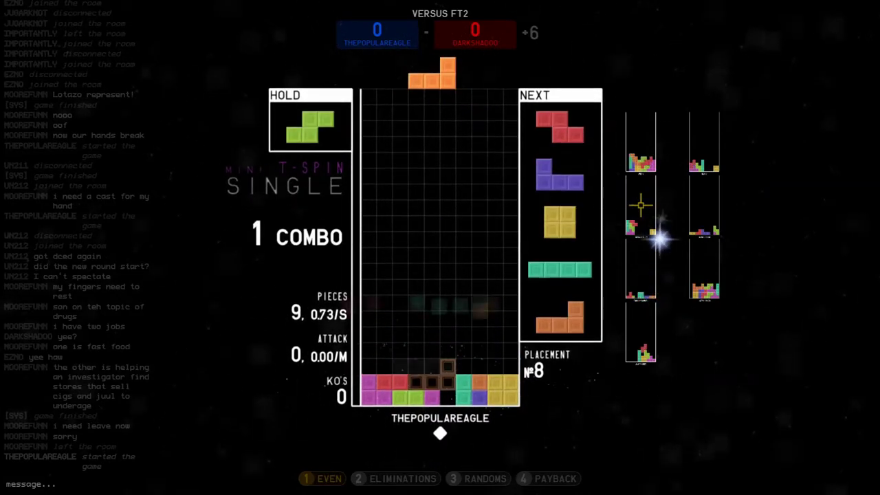
key(shift)
key(space)
key(shift)
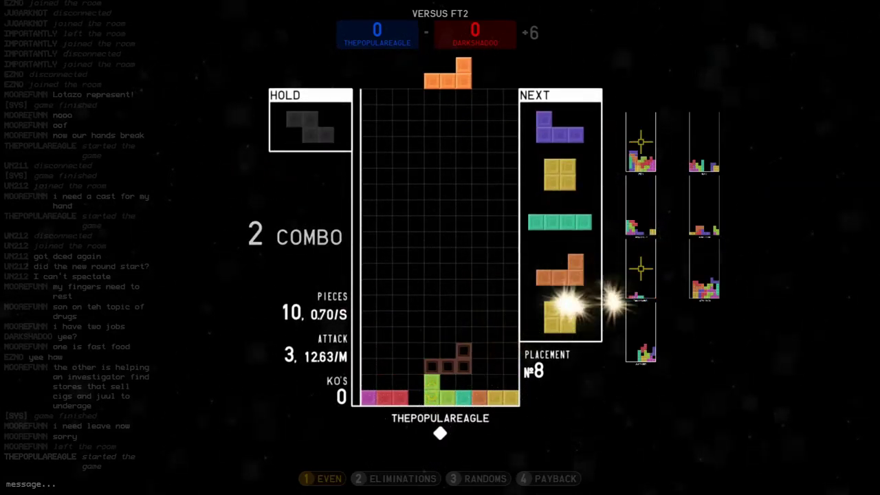
Keep stacking while garbage arrives, holding the Z and then the J
key(space)
key(shift)
key(space)
key(shift)
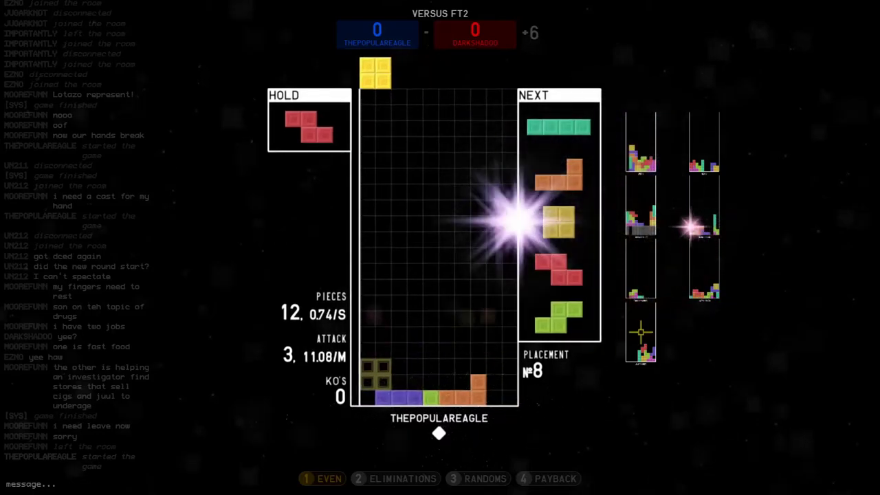
key(space)
key(shift)
key(space)
key(space)
key(space)
key(space)
key(space)
key(shift)
key(space)
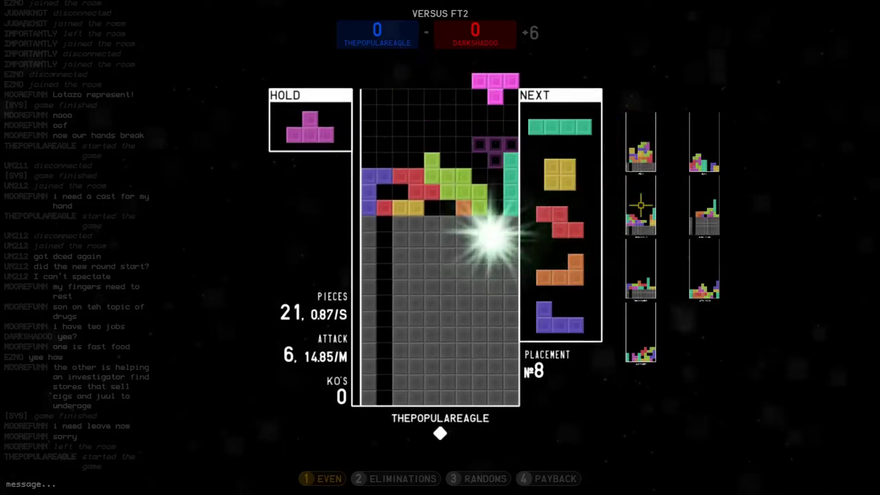
Stack more pieces, holding the I piece and then the T
key(space)
key(shift)
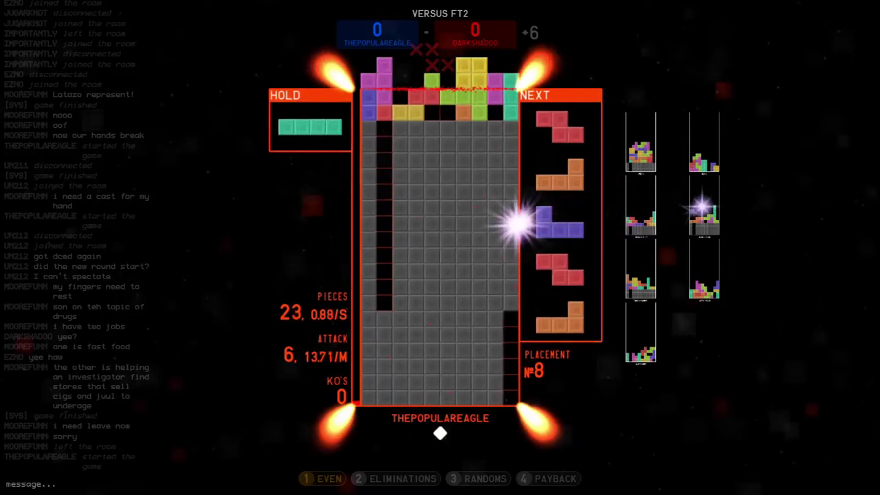
key(space)
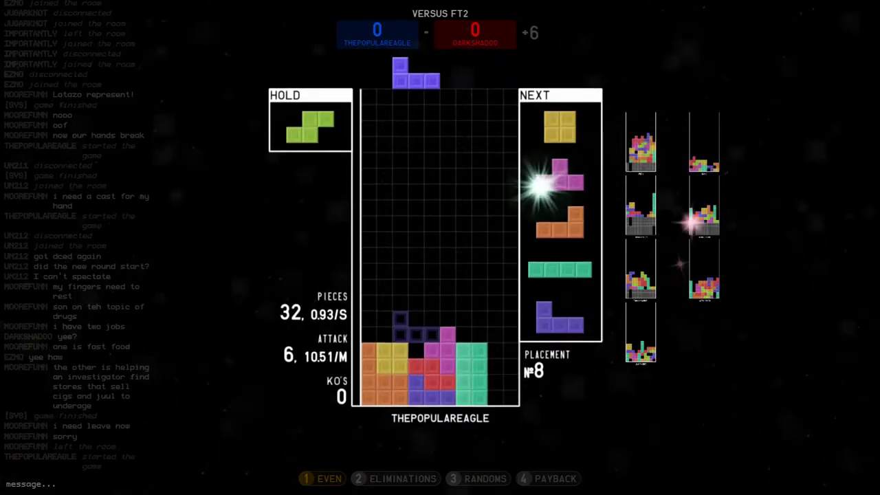
key(space)
key(shift)
key(space)
key(space)
key(shift)
Place the L, bring out the T, and clear two doubles for a combo
key(space)
key(shift)
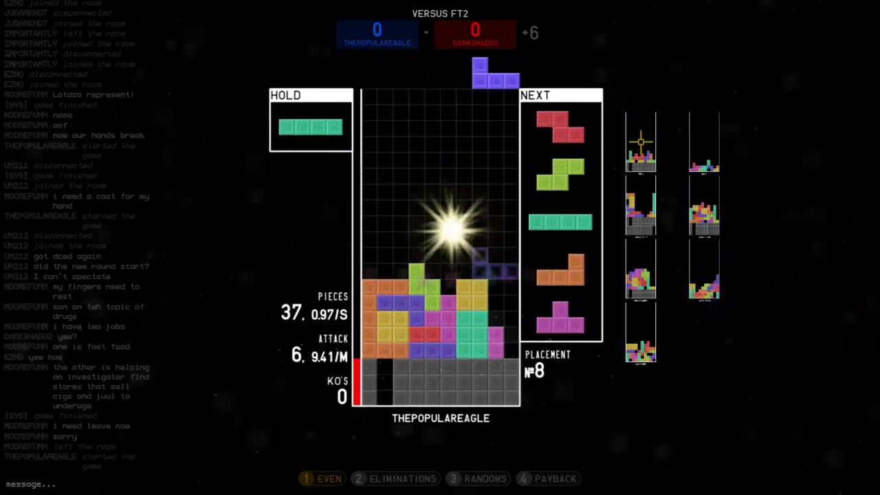
key(space)
key(shift)
key(space)
key(shift)
key(space)
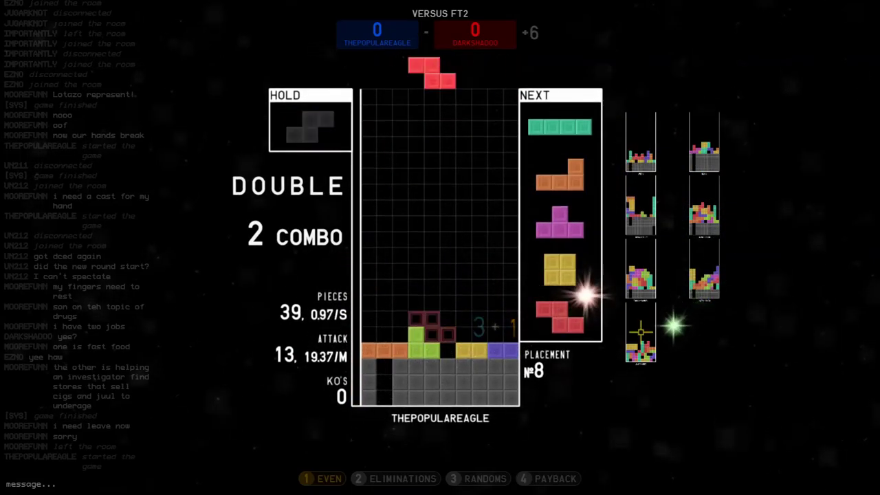
Extend the combo with a triple, then place the T at bottom left
key(space)
key(shift)
key(space)
key(shift)
key(space)
key(Left)
key(Left)
key(space)
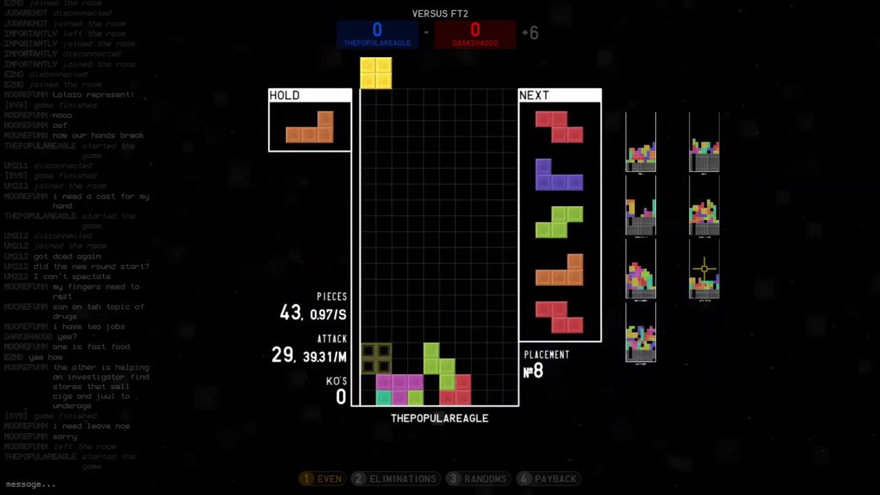
Lay the O, Z and J along the floor and drop pieces to clear a line
key(space)
key(Right)
key(Right)
key(space)
key(Right)
key(Right)
key(space)
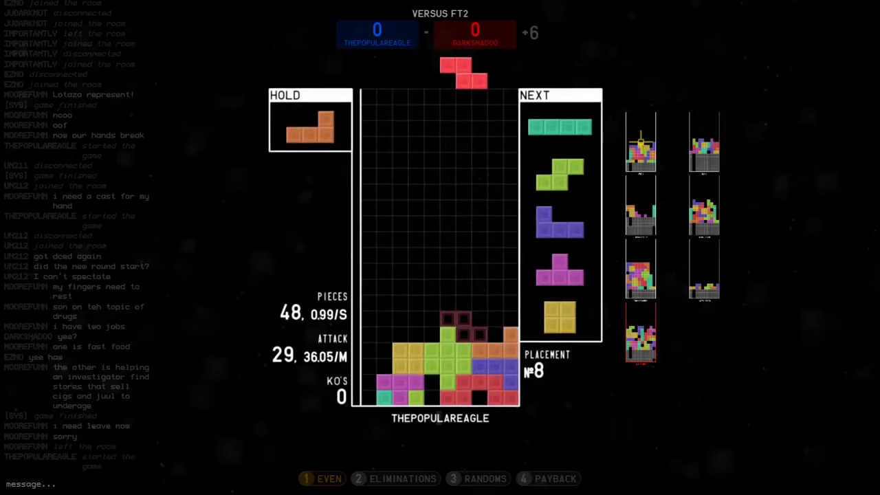
key(Left)
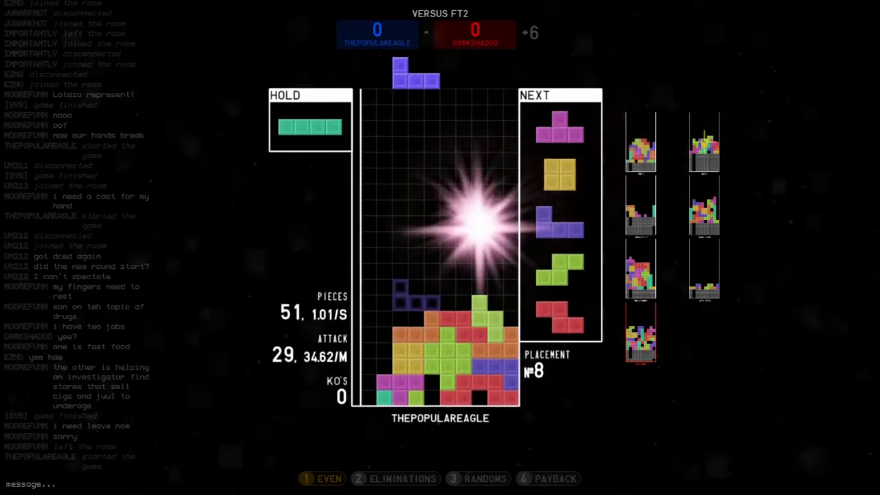
key(Left)
key(space)
key(space)
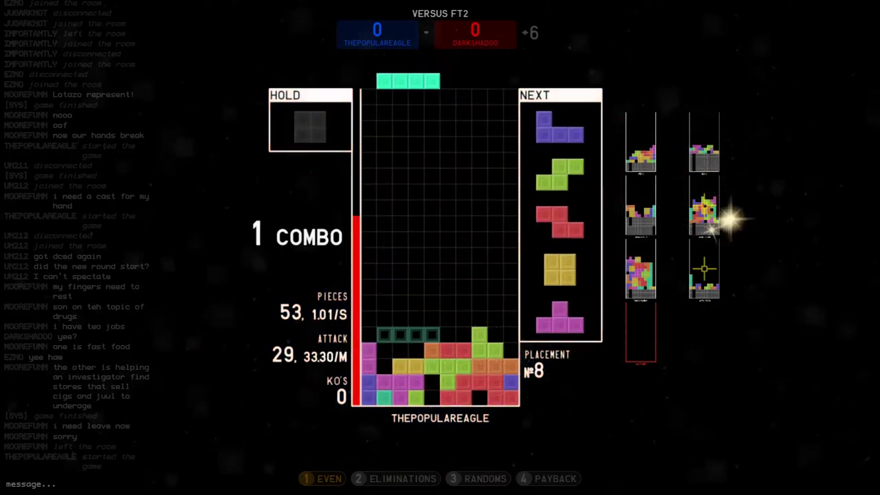
Hold a piece, drop the I bar, and fill a gap over incoming garbage
key(space)
key(c)
key(space)
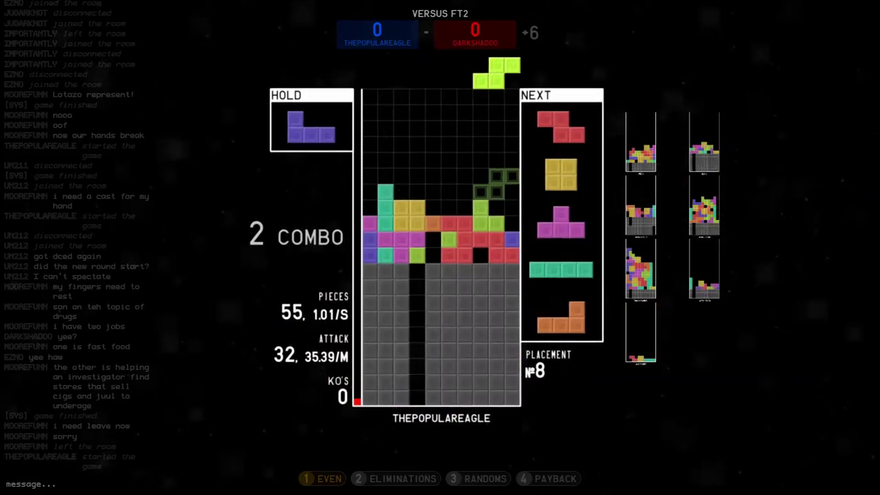
key(space)
key(c)
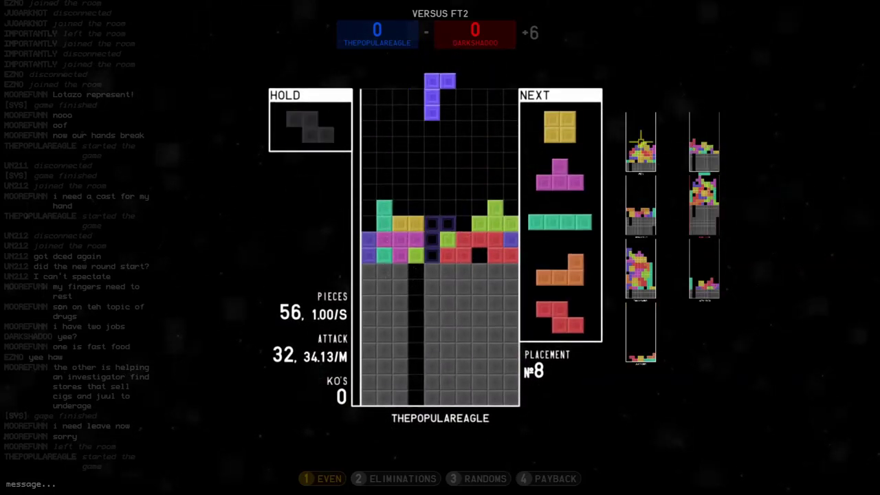
key(space)
key(c)
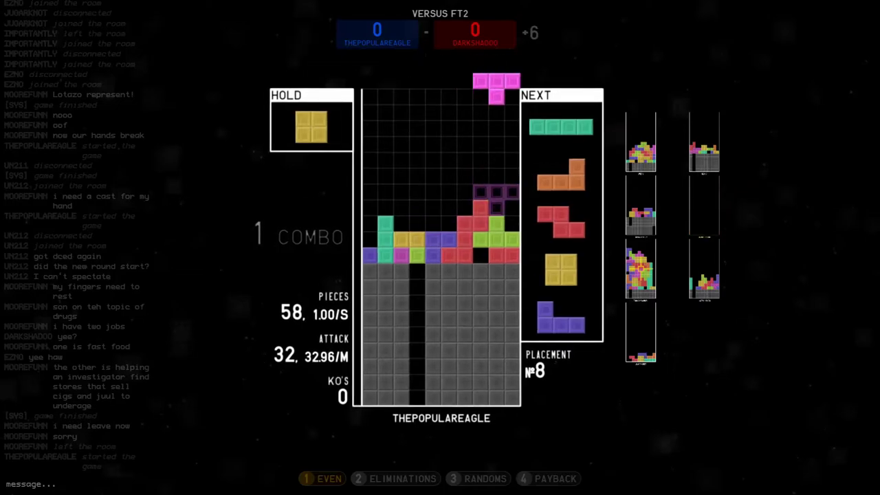
key(space)
key(space)
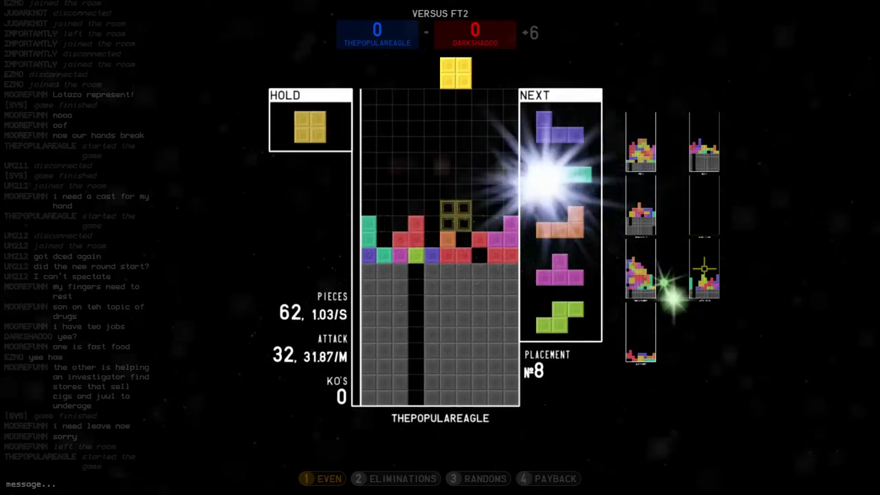
key(space)
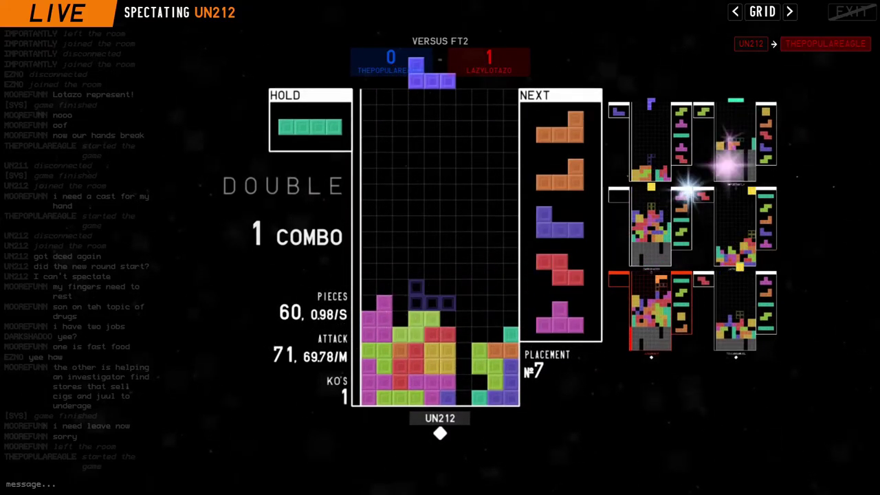
Switch the spectator view to a different player
key(Right)
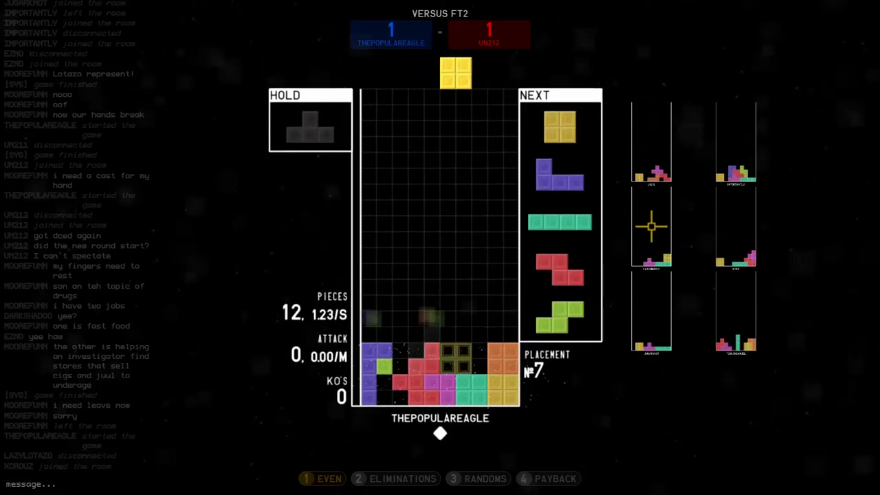
Score a double, then swap the held piece for another two-line clear
key(space)
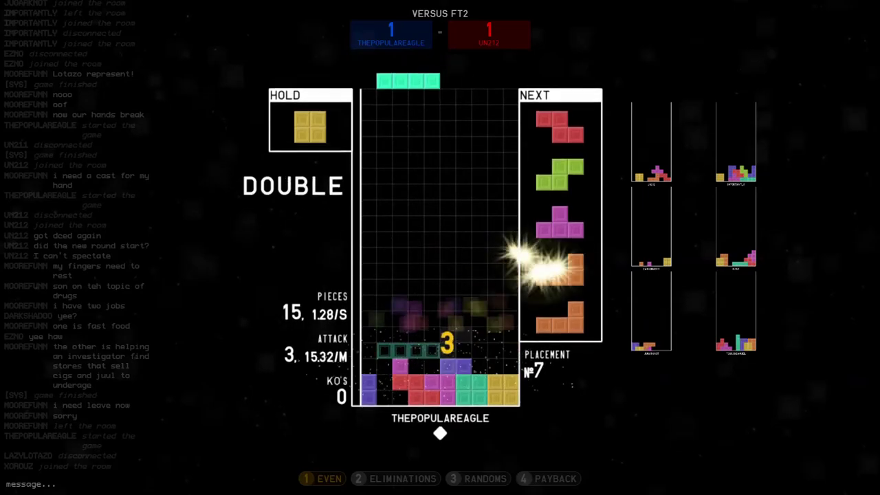
key(space)
key(space)
key(space)
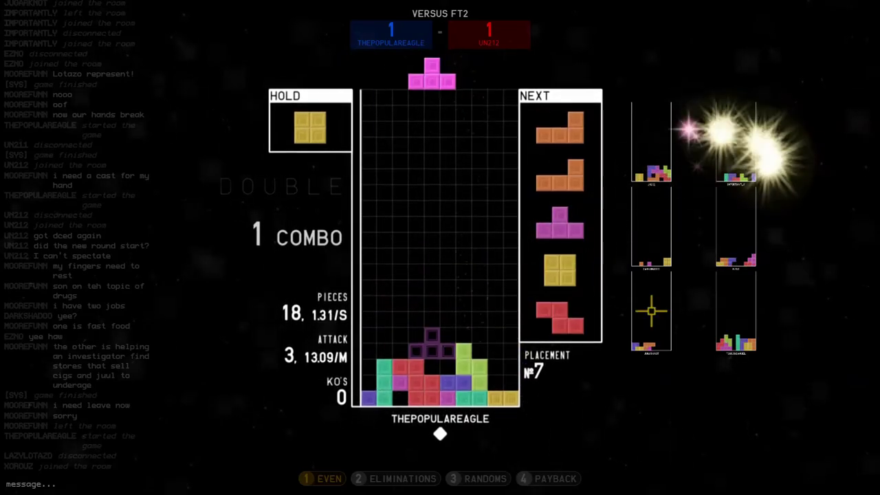
key(space)
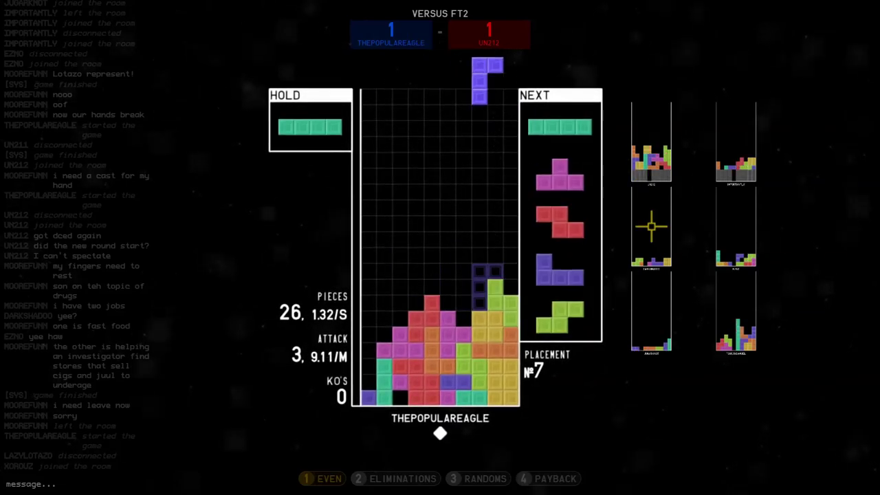
key(space)
key(space)
key(space)
key(c)
key(space)
key(space)
Swap the held piece, drop for a double clear, and extend the combo
key(space)
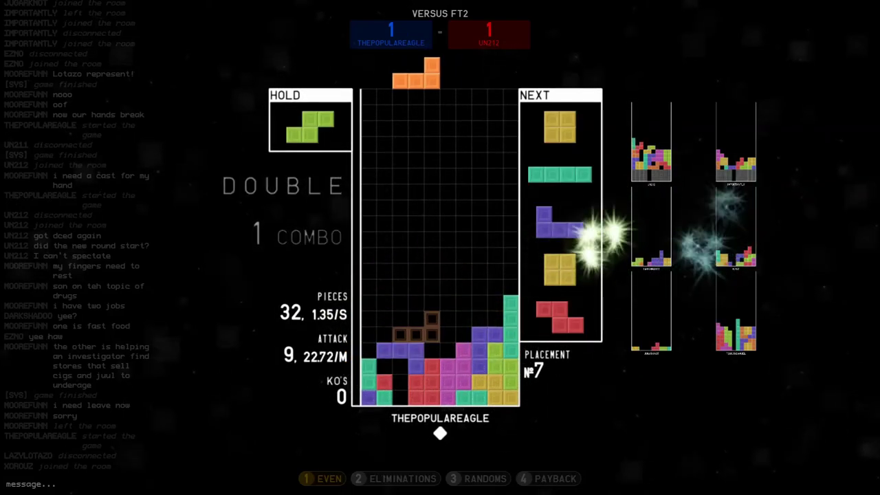
key(c)
key(space)
key(space)
key(c)
key(space)
key(c)
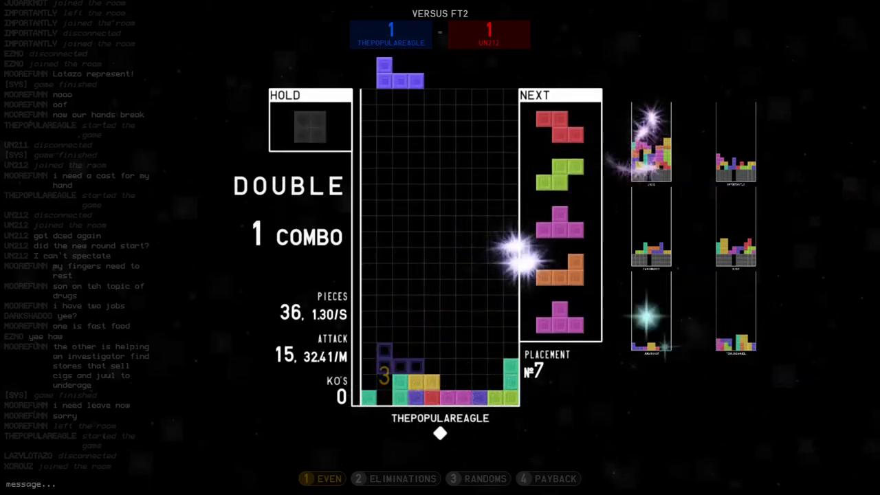
key(space)
key(c)
Stack several pieces with held-piece swaps and rotate one against the right wall
key(space)
key(c)
key(space)
key(c)
key(space)
key(space)
key(c)
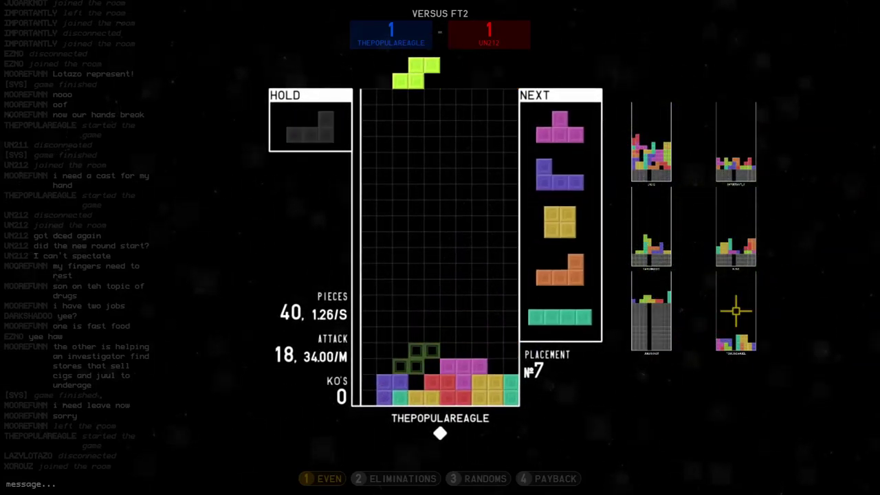
key(a)
key(Right)
key(Right)
key(Right)
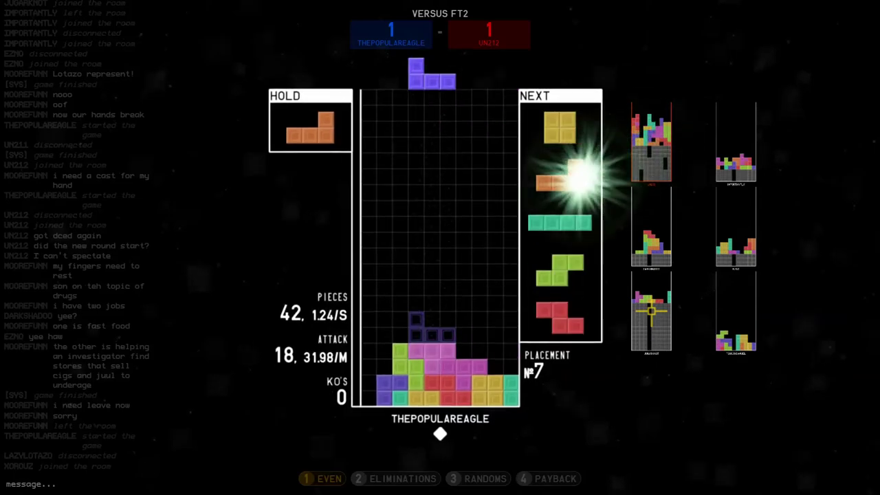
Hold the O piece, clear two lines, and keep placing as garbage rises
key(space)
key(c)
key(space)
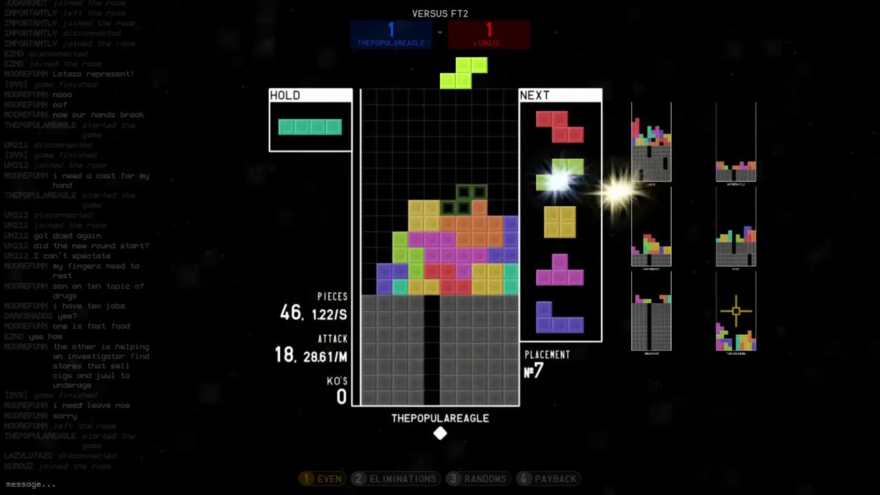
key(space)
key(c)
key(space)
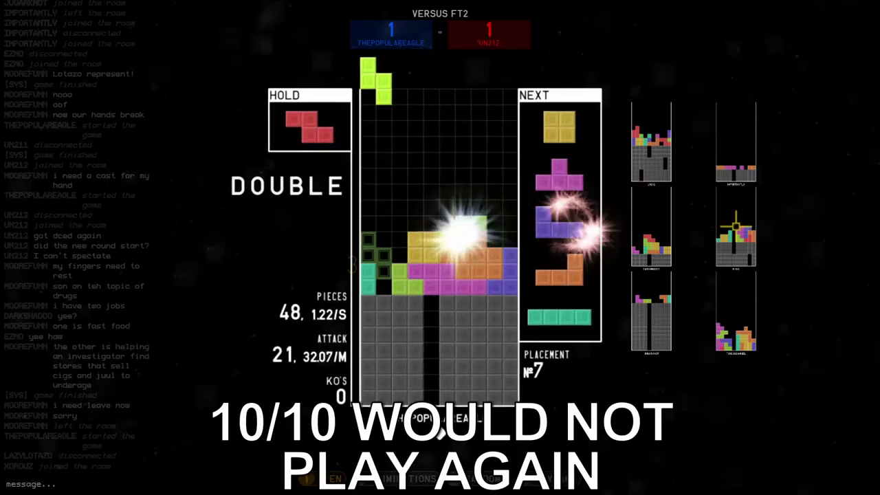
key(space)
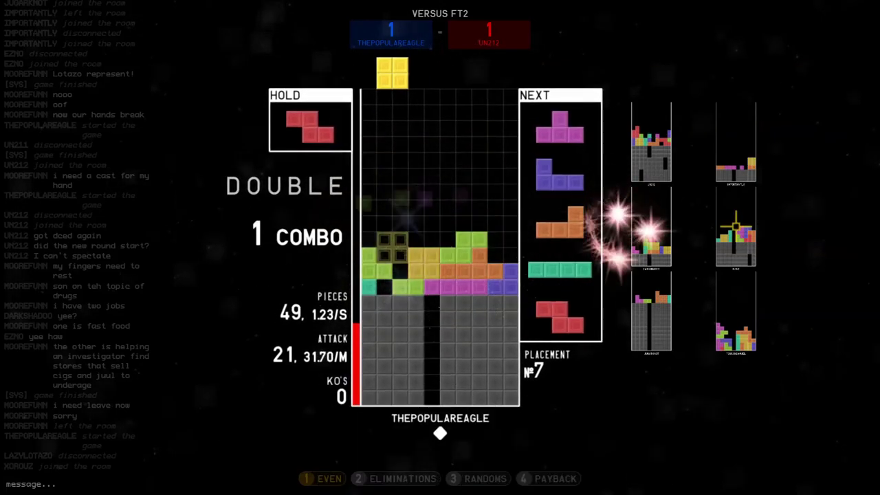
key(space)
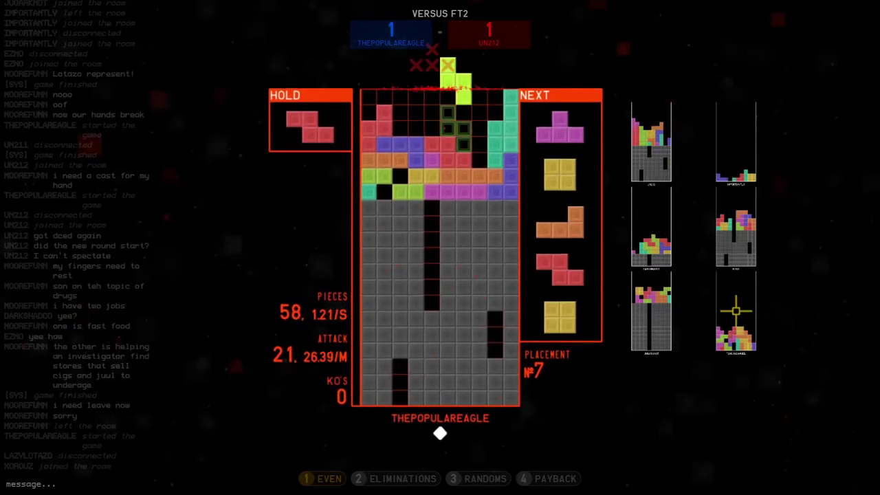
Score a double, then clear four lines with the held I piece
key(c)
key(space)
key(space)
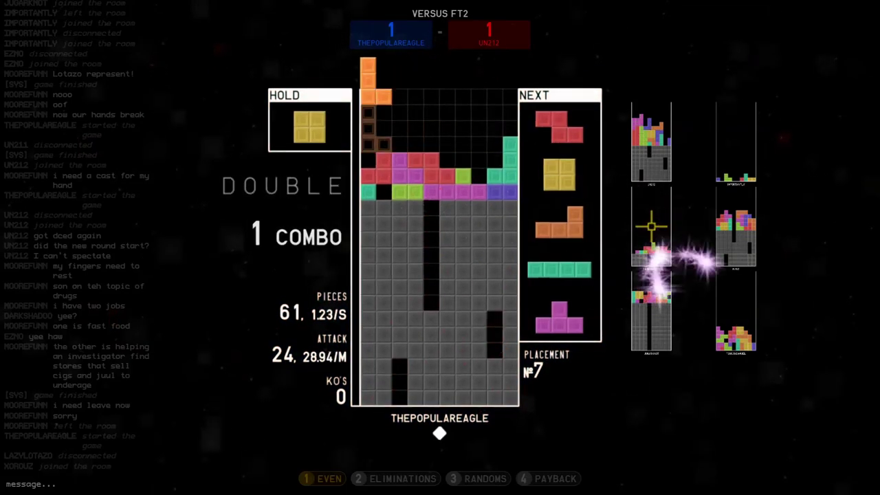
key(space)
key(space)
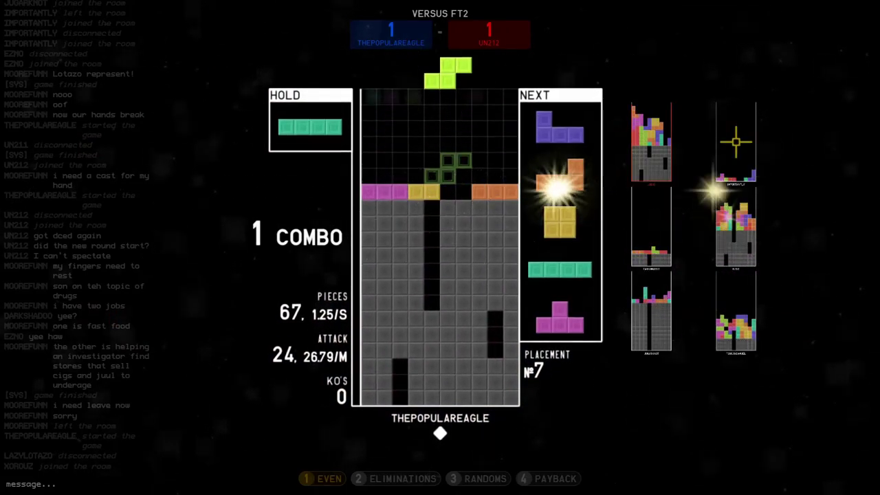
key(shift)
key(space)
key(space)
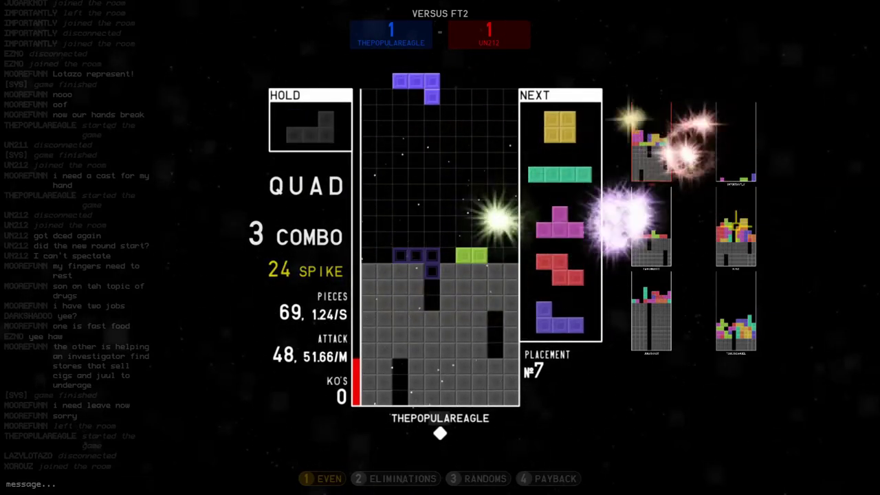
key(space)
key(shift)
key(space)
key(space)
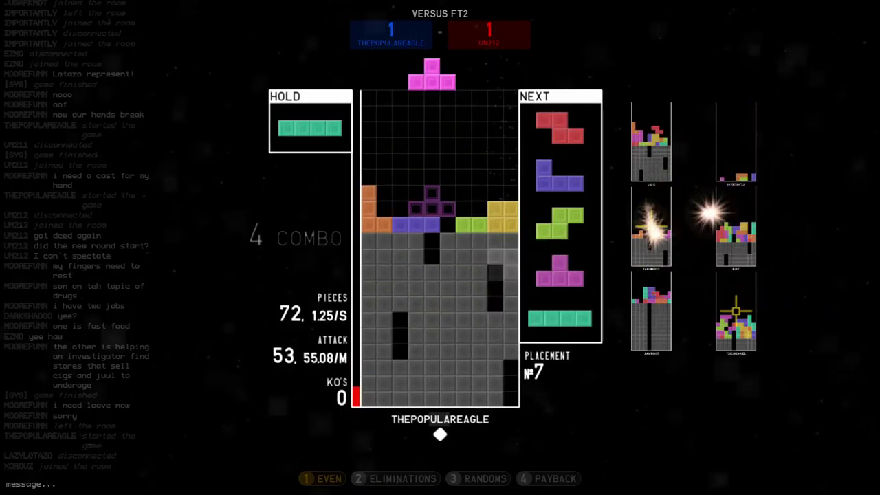
Shift a piece right, swap the held piece, and clear two lines
key(Right)
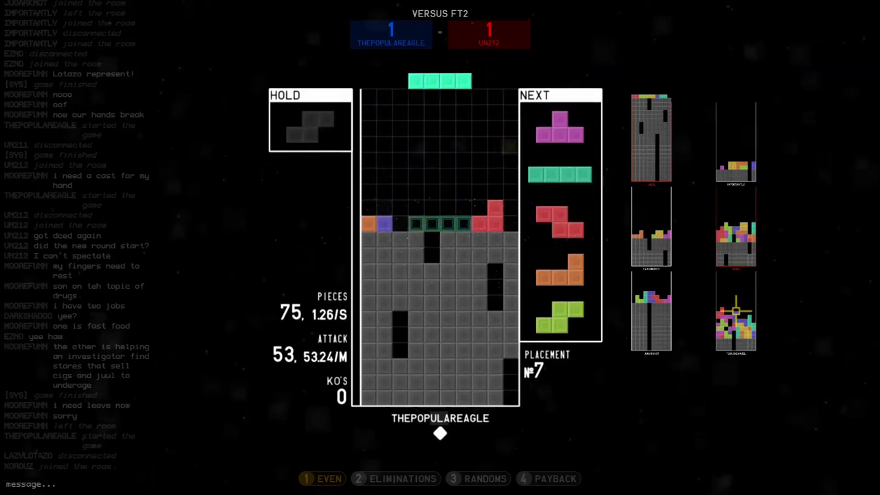
key(space)
key(shift)
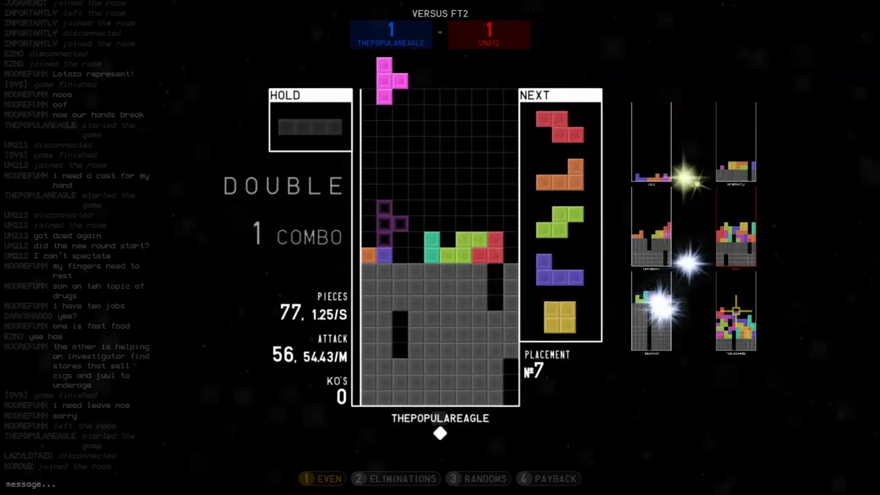
key(space)
key(space)
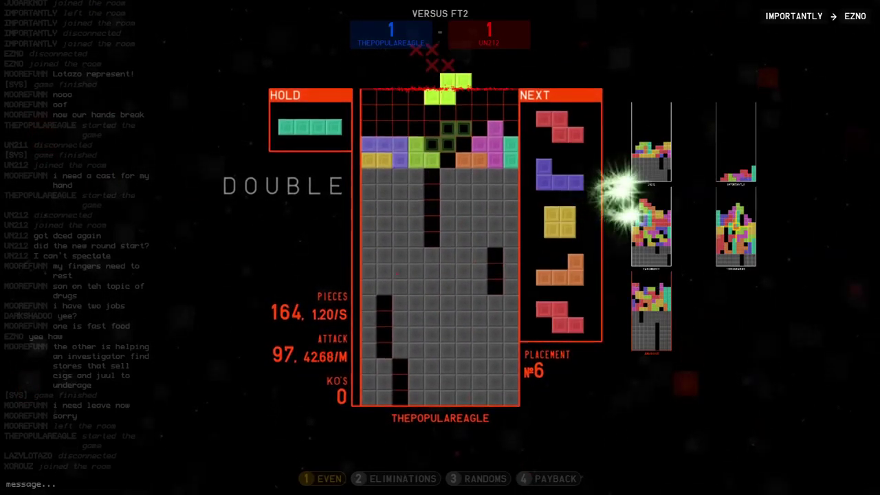
key(space)
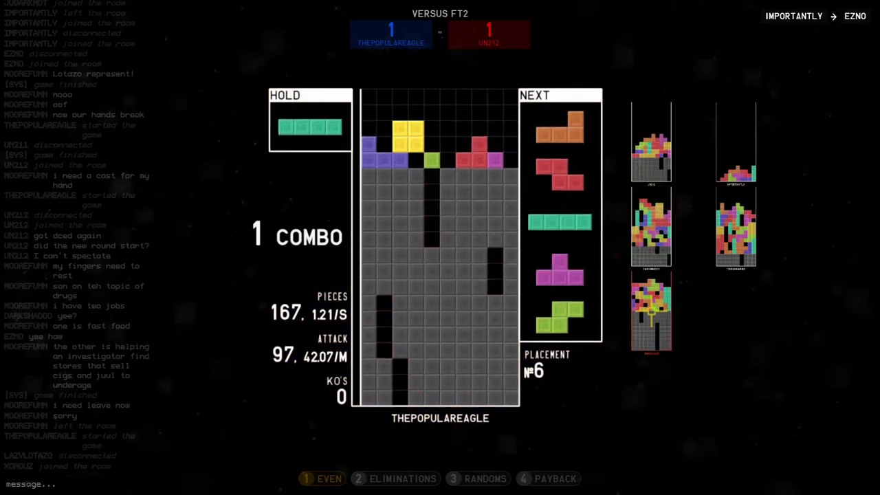
Use the held piece and clear lines to start a new combo
key(c)
key(space)
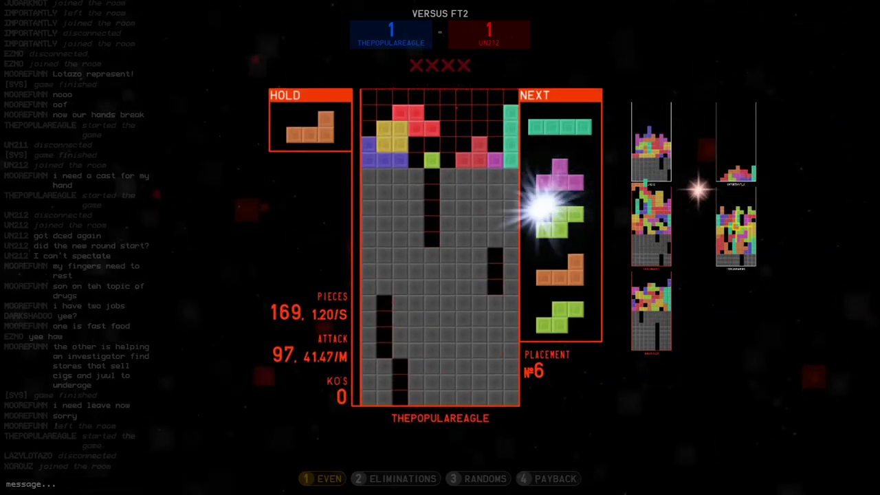
key(space)
key(space)
key(c)
key(space)
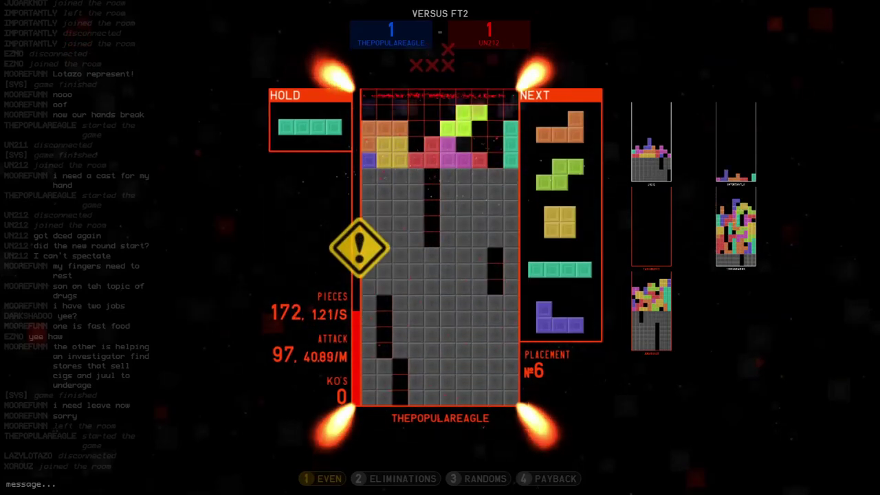
key(space)
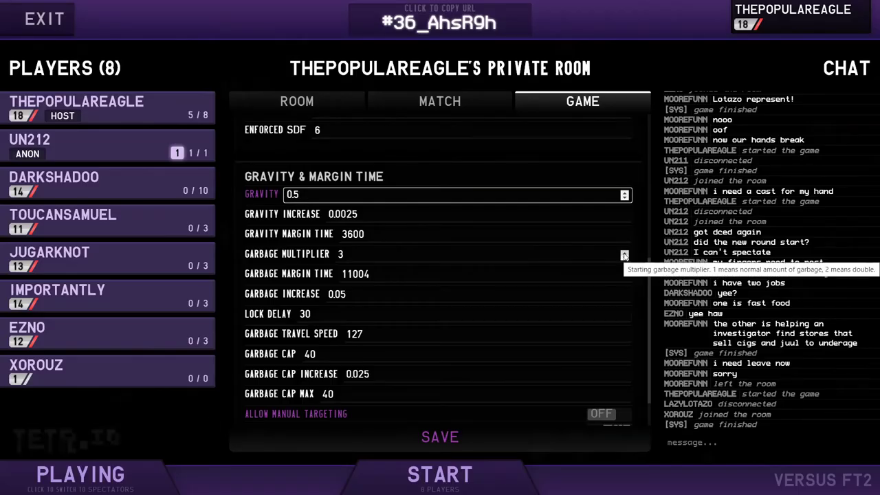
Save the Garbage Multiplier edit and limit Allowed Spins to T-spins
click(624, 254)
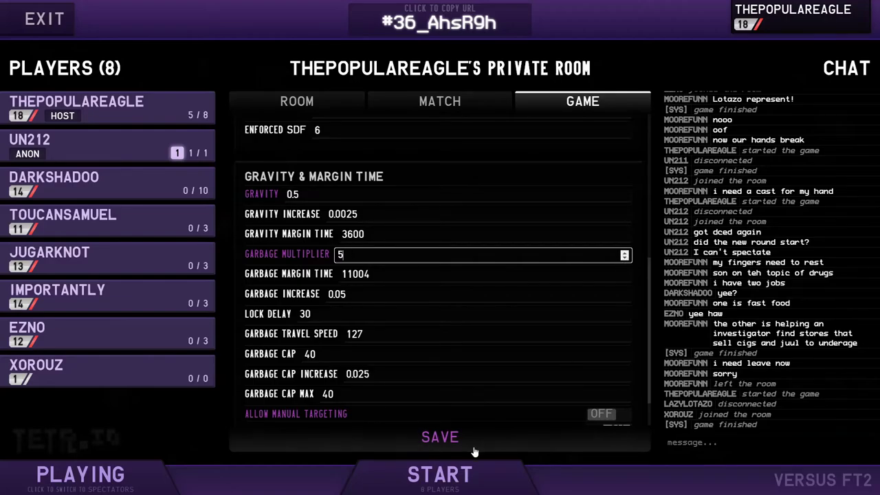
click(439, 437)
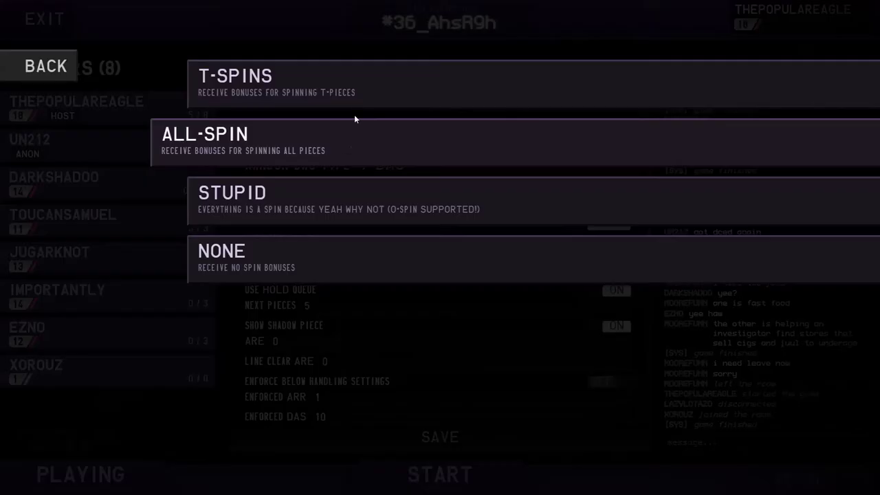
click(360, 104)
Dismiss the start warning, re-save the settings, and launch the round against DARKSHADOO
click(459, 481)
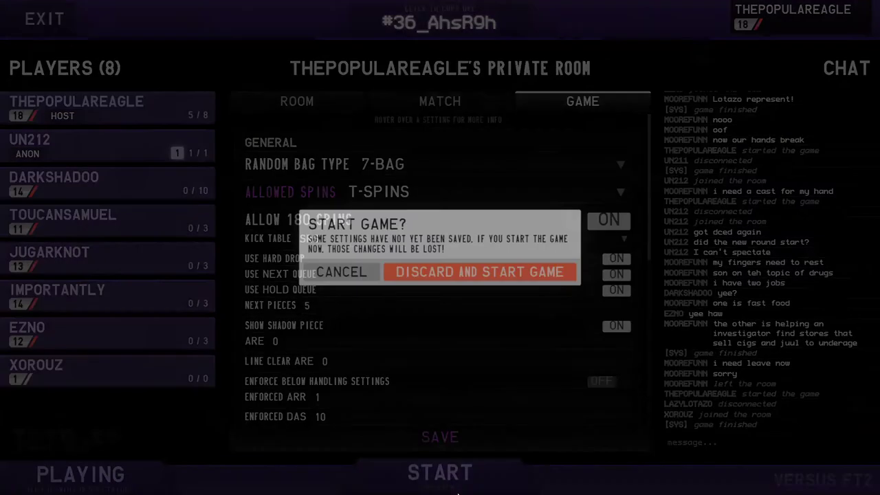
click(337, 273)
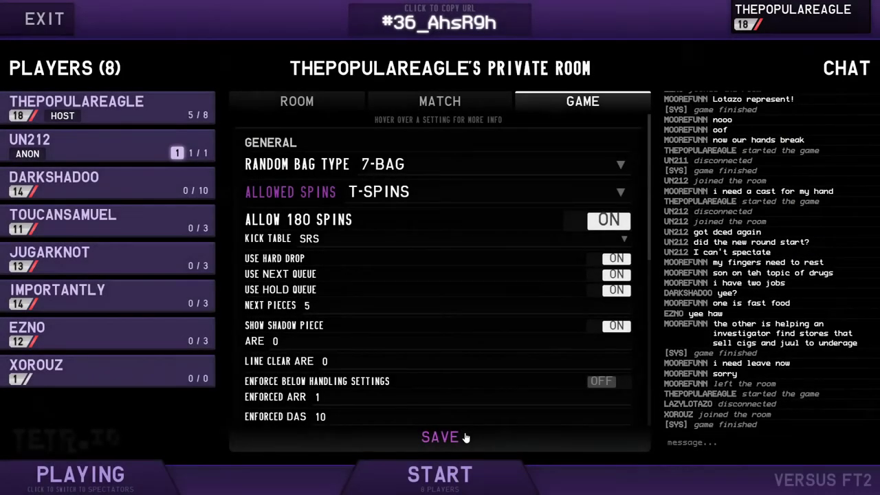
click(440, 437)
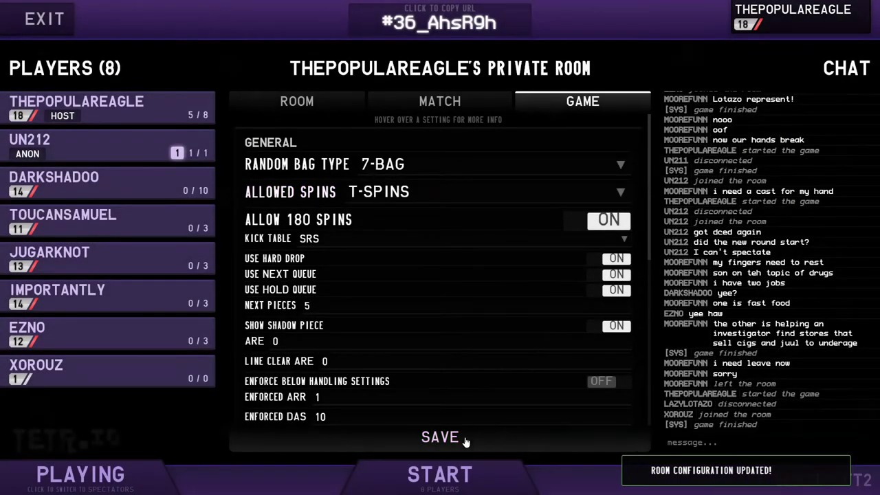
click(466, 490)
scroll(466, 279, down, 1)
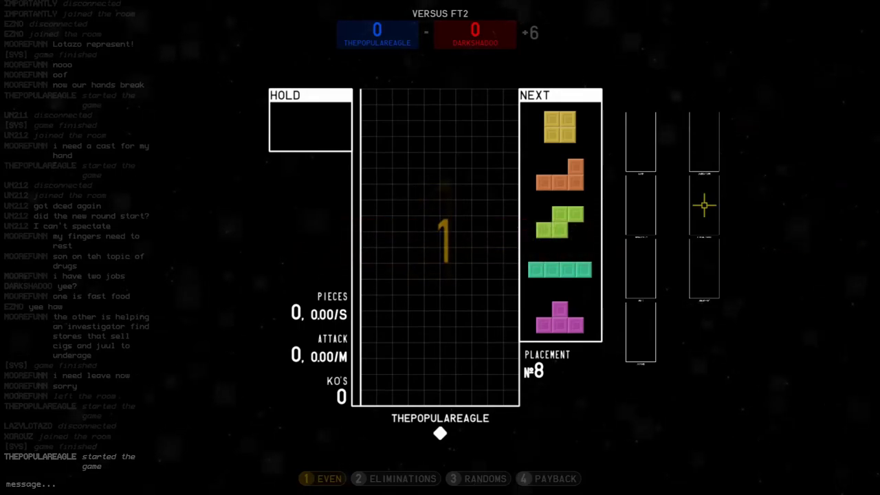
Build the opening stack, holding the S, placing I, T and Z pieces, and clearing two lines
key(Left)
key(Left)
key(Left)
key(space)
key(c)
key(space)
key(c)
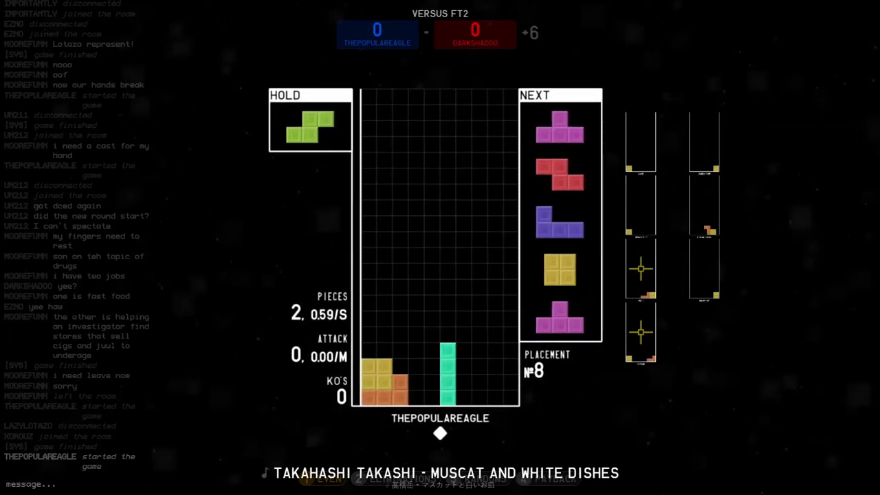
key(Right)
key(Right)
key(Right)
key(space)
key(Right)
key(Right)
key(Right)
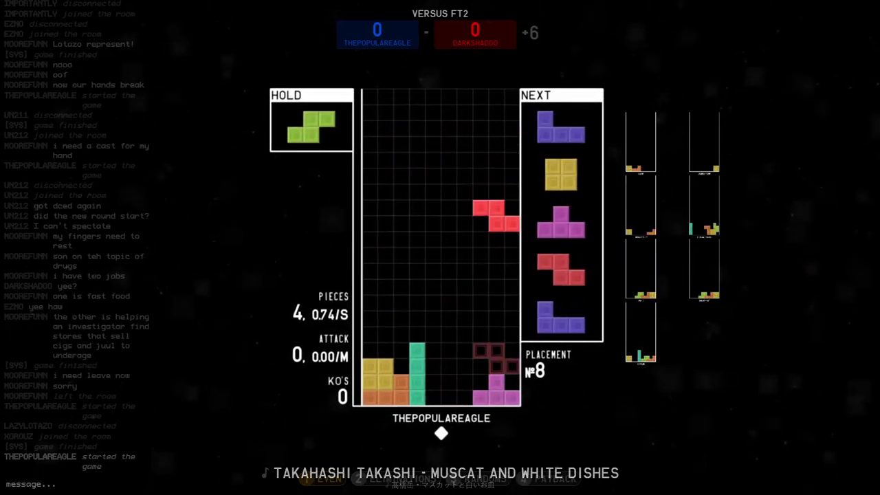
key(space)
key(space)
key(space)
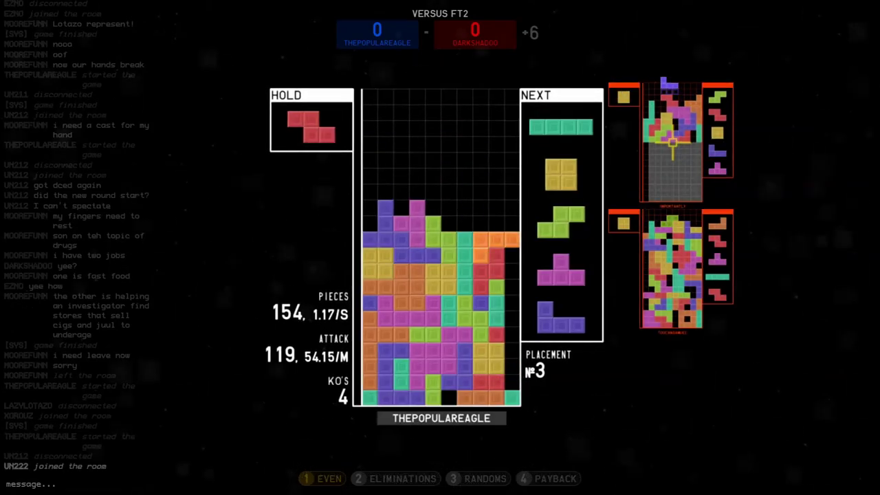
key(space)
key(space)
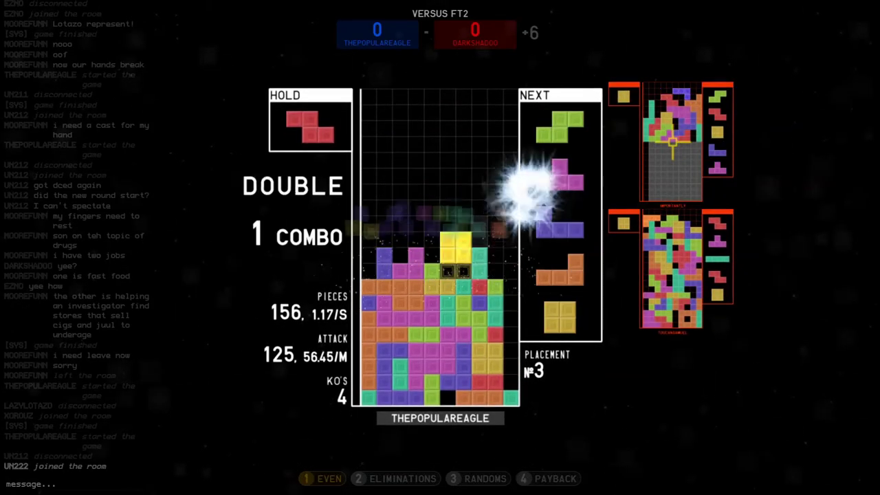
key(space)
key(space)
key(c)
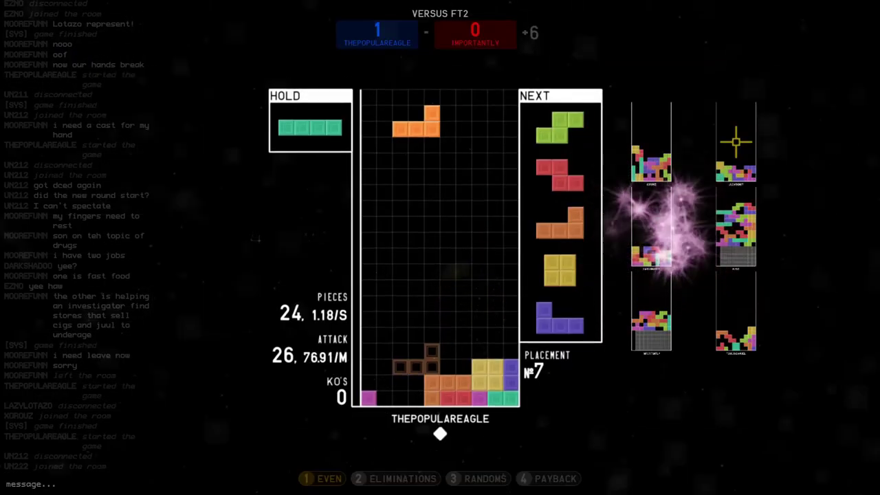
Hold the O piece and drop an upright I piece on the right edge
key(space)
key(space)
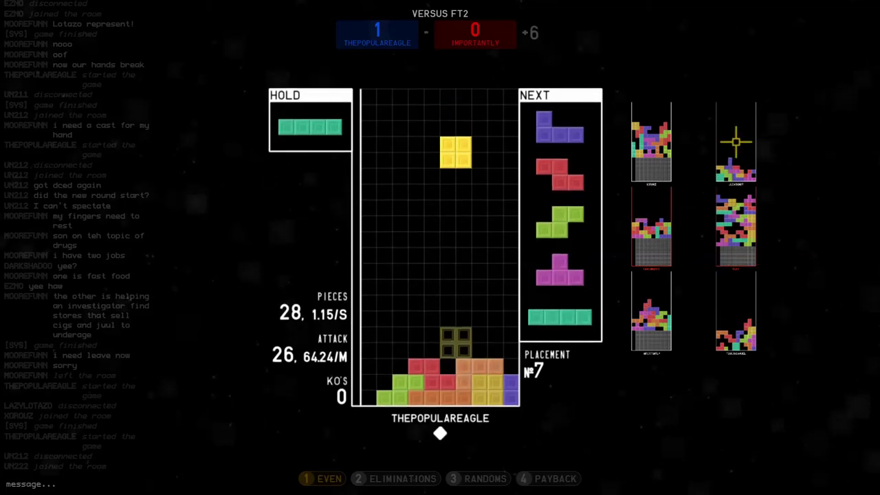
key(c)
key(Up)
key(Right)
key(Right)
key(Right)
key(space)
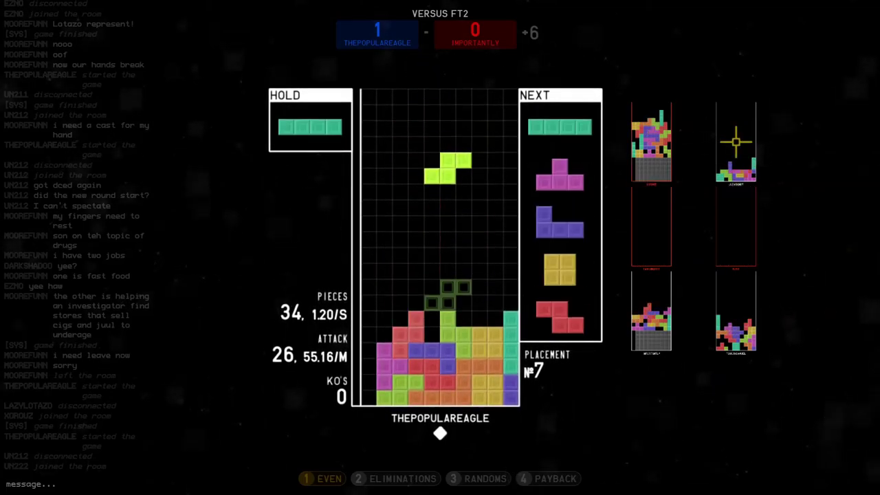
Fill the stack's gaps and clear four lines, knocking out TOUCANSAMUEL
key(space)
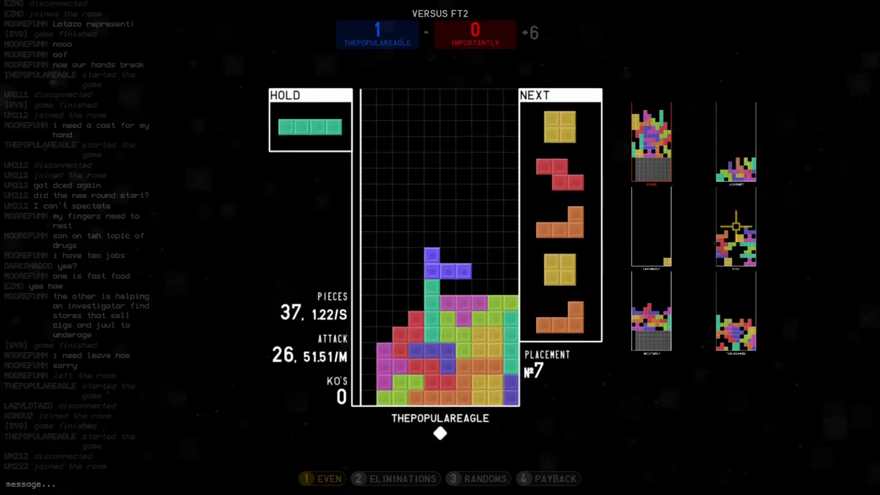
key(space)
key(space)
key(space)
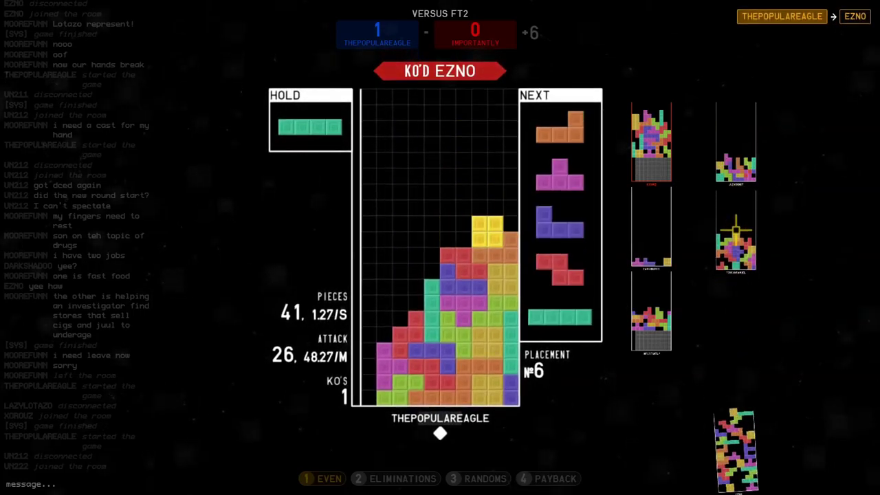
key(space)
key(space)
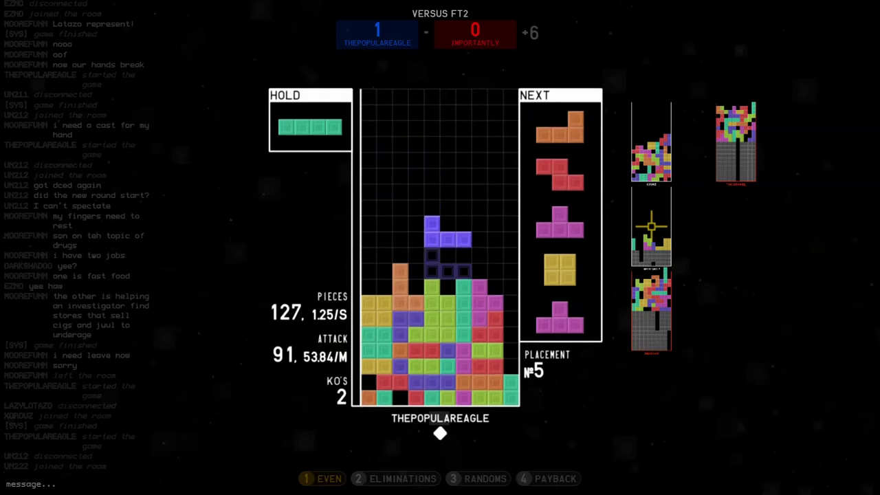
key(c)
key(space)
key(space)
key(space)
key(space)
key(space)
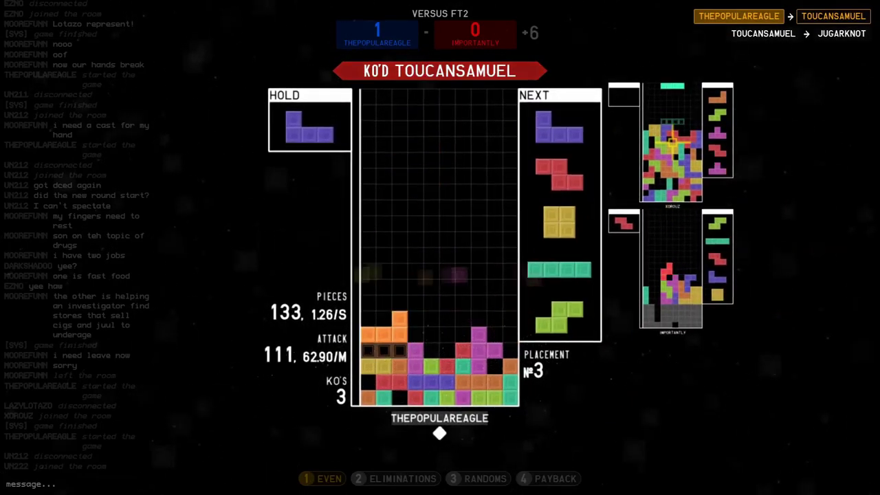
key(space)
key(space)
key(space)
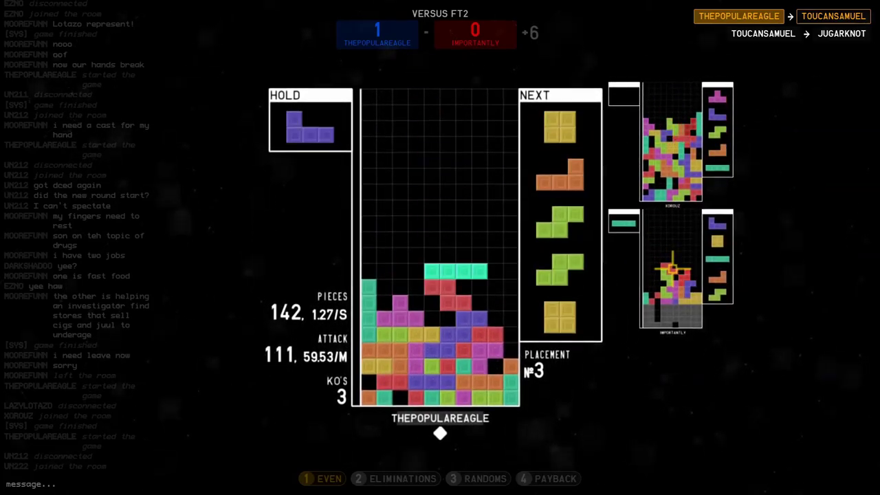
Clear two lines with the O piece, then land a T-spin single to extend the combo
key(space)
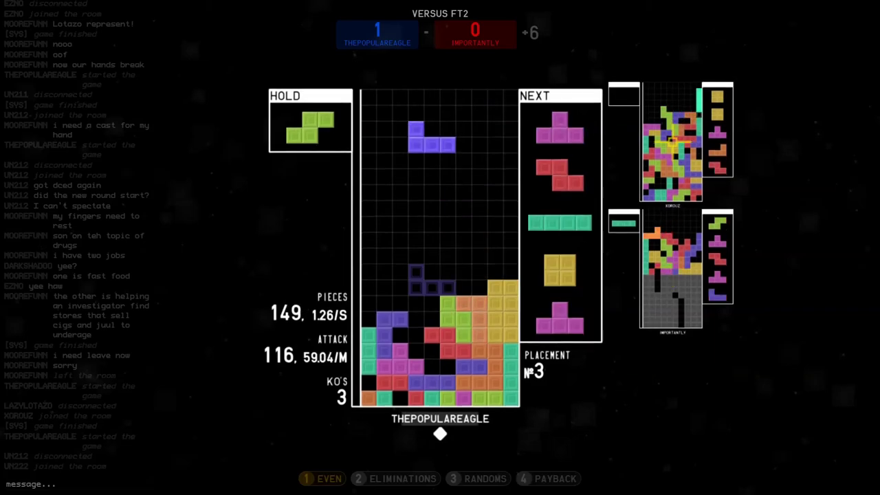
key(space)
key(space)
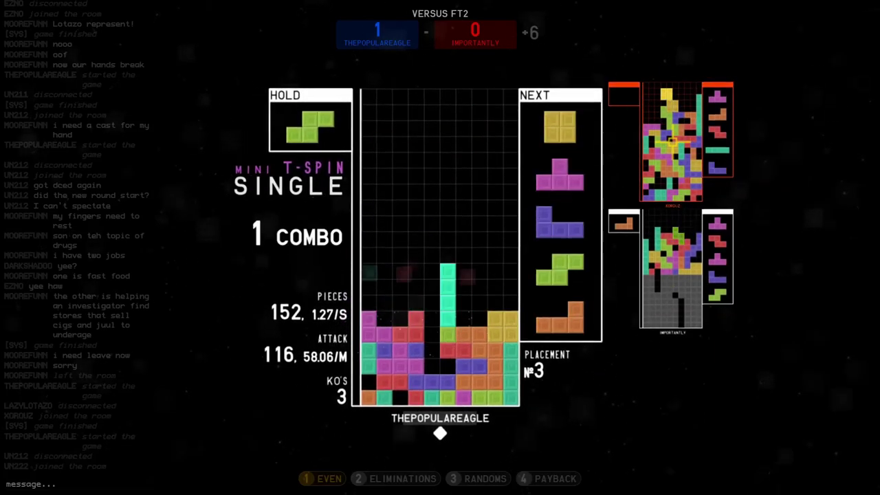
key(space)
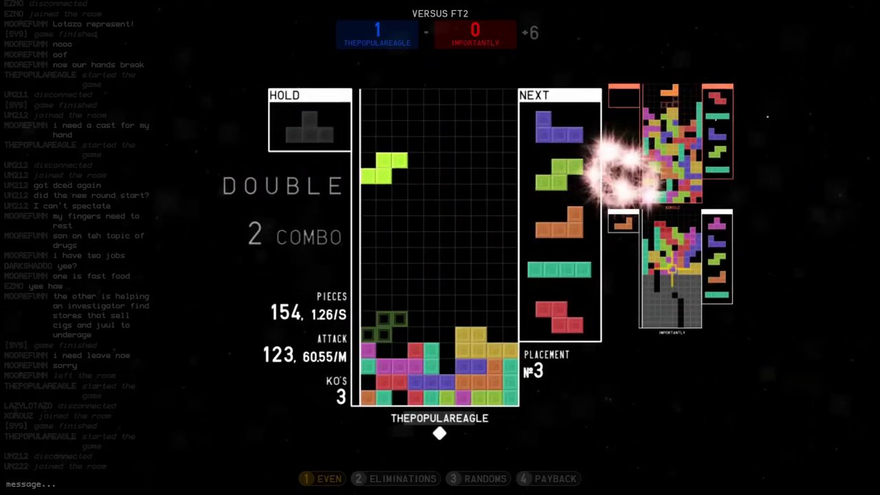
Swap out the held T, place the S at bottom left, and knock out XOROUZ
key(c)
key(space)
key(space)
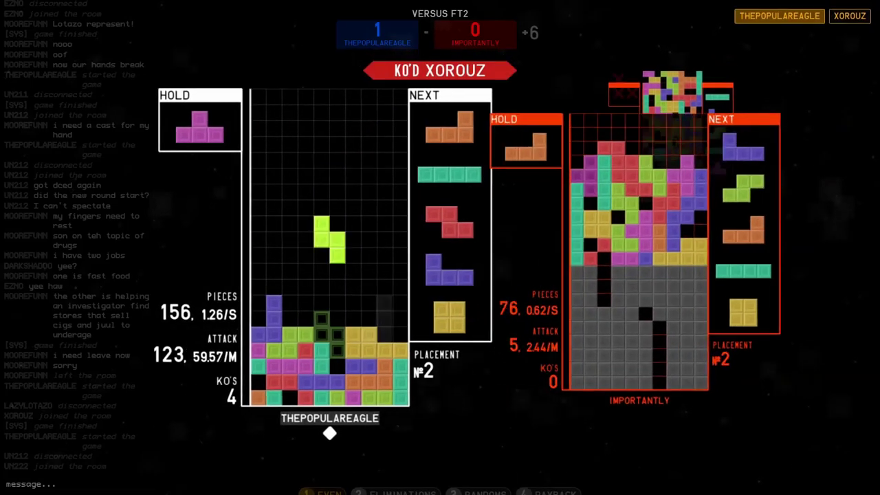
key(space)
key(c)
key(c)
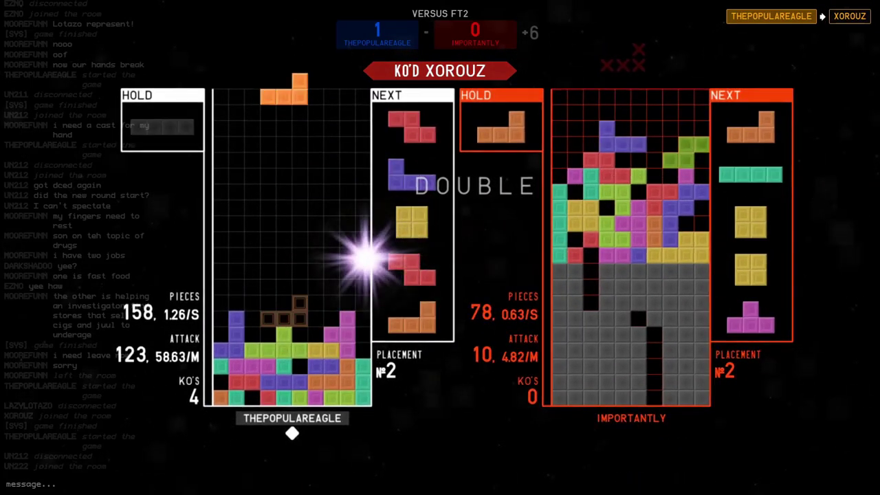
key(space)
key(space)
key(space)
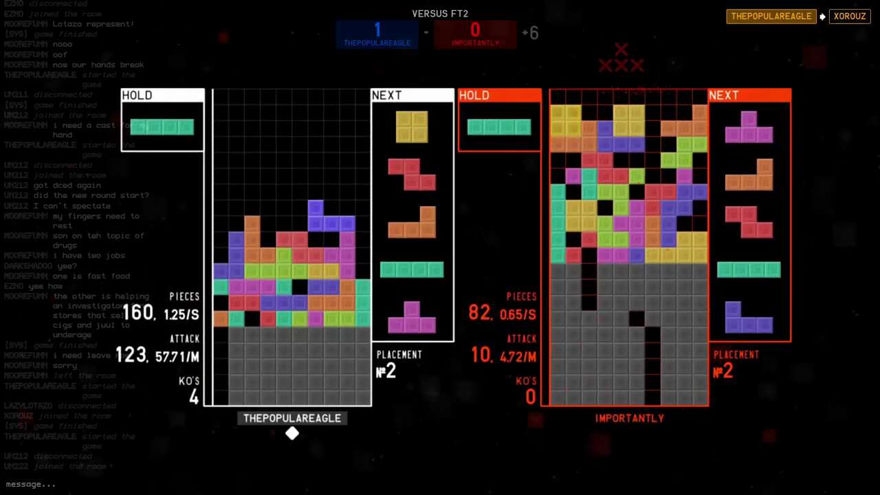
Keep stacking, then clear three and two lines to push attack to 145
key(space)
key(space)
key(space)
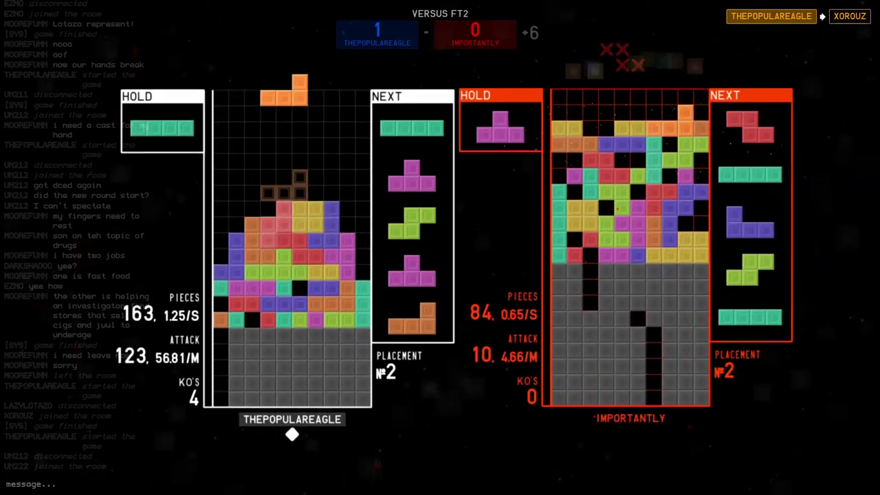
key(c)
key(space)
key(space)
key(c)
key(space)
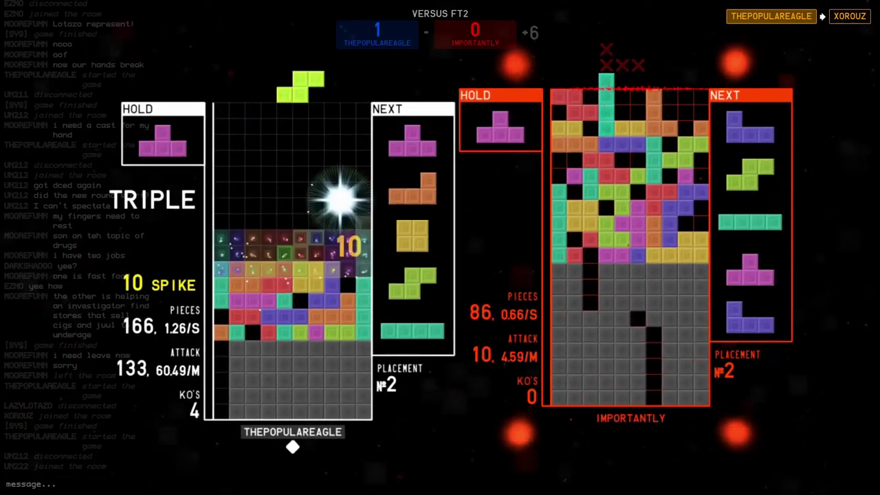
key(space)
key(c)
key(space)
key(space)
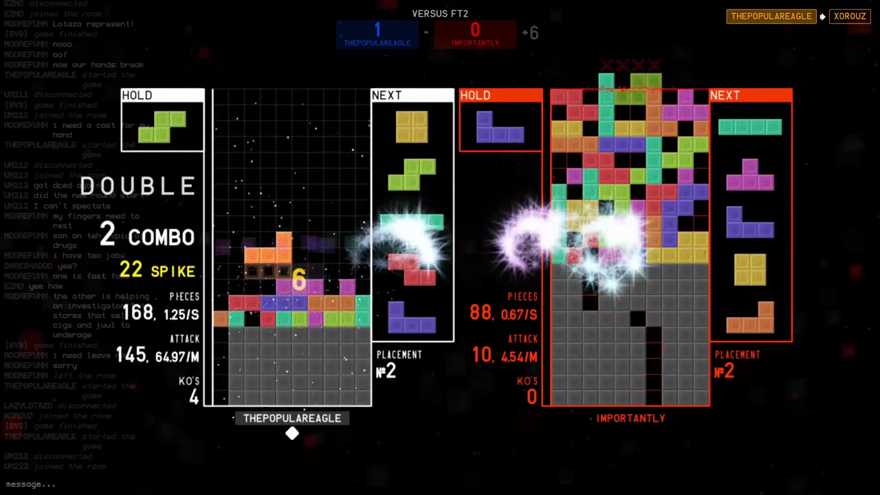
key(space)
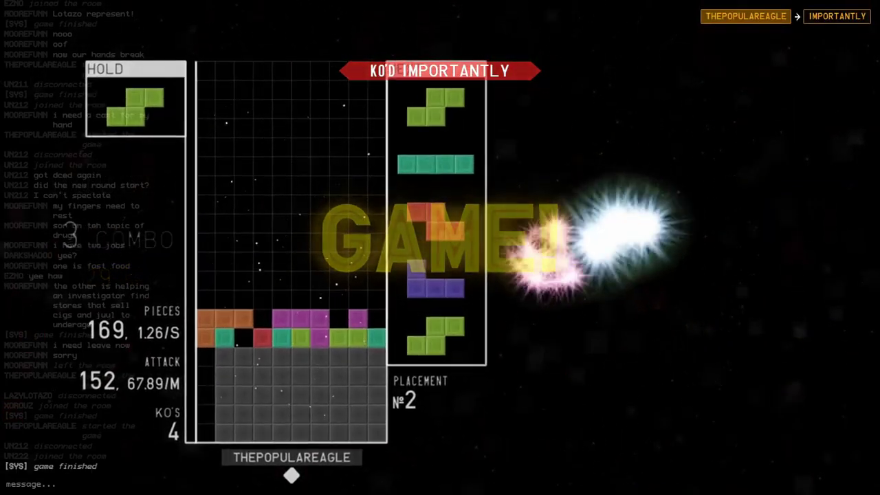